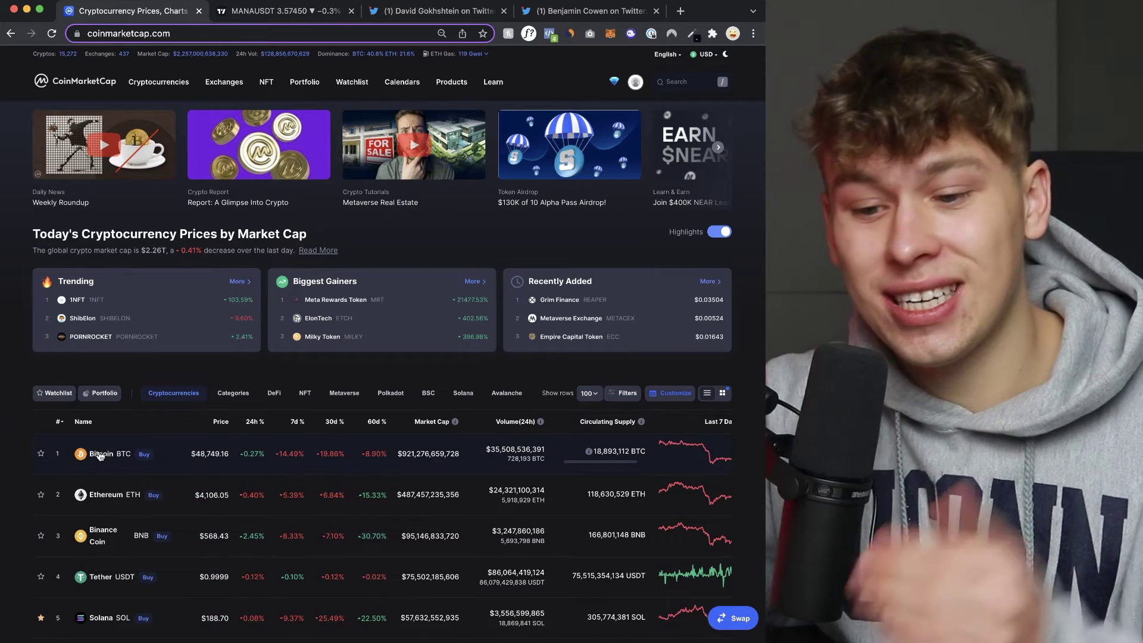
# View Bitcoin's and Polygon's one-week prices, then return to the coin price list.
pyautogui.click(98, 457)
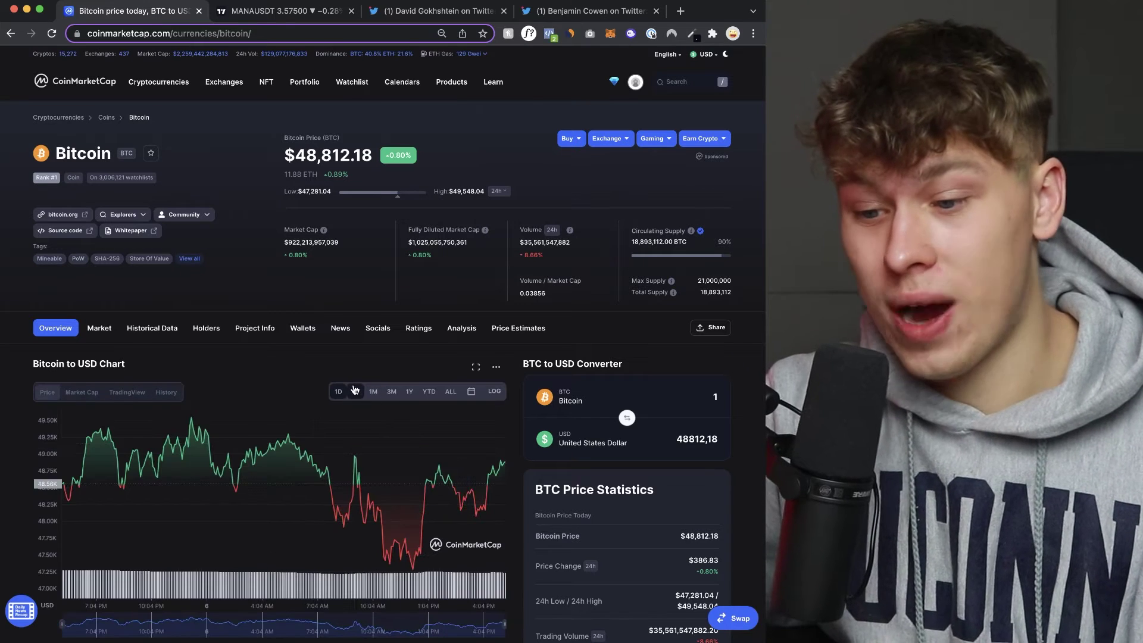
pyautogui.click(354, 390)
pyautogui.moveTo(351, 495)
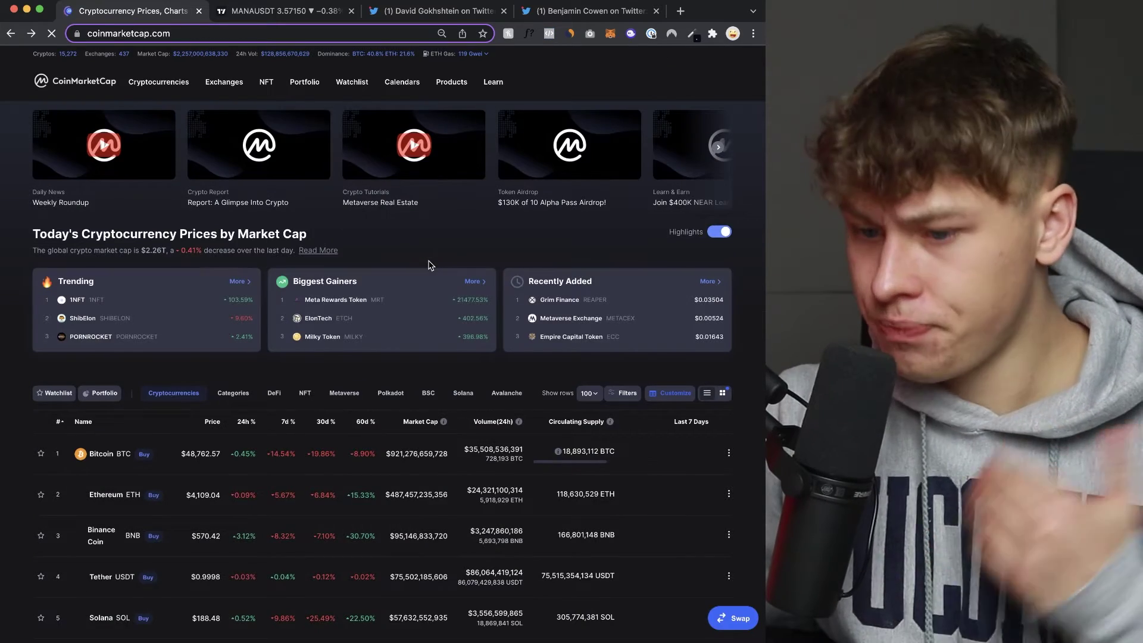
pyautogui.scroll(-1, 261, 351)
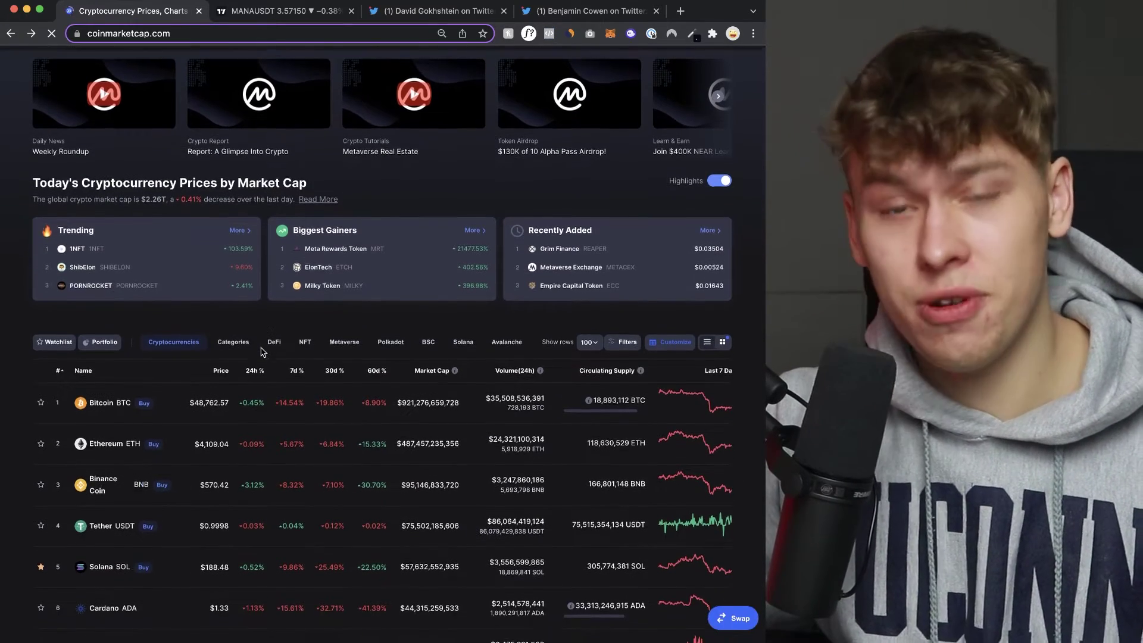
pyautogui.scroll(-1, 261, 350)
pyautogui.scroll(-1, 261, 349)
pyautogui.scroll(-1, 260, 348)
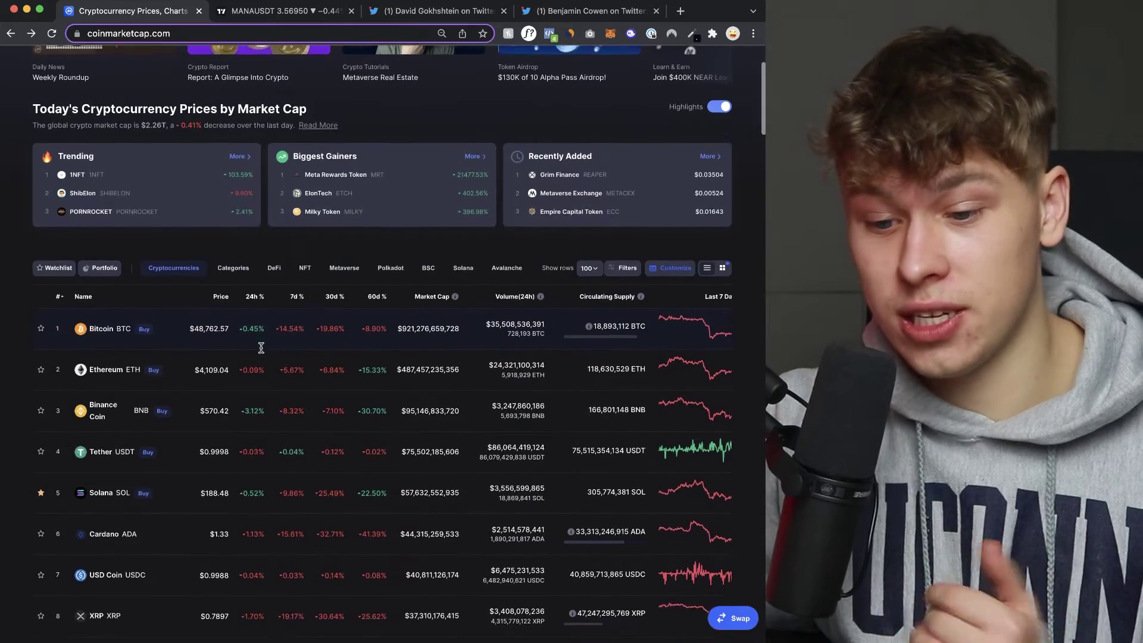
pyautogui.scroll(-1, 256, 330)
pyautogui.scroll(-1, 254, 326)
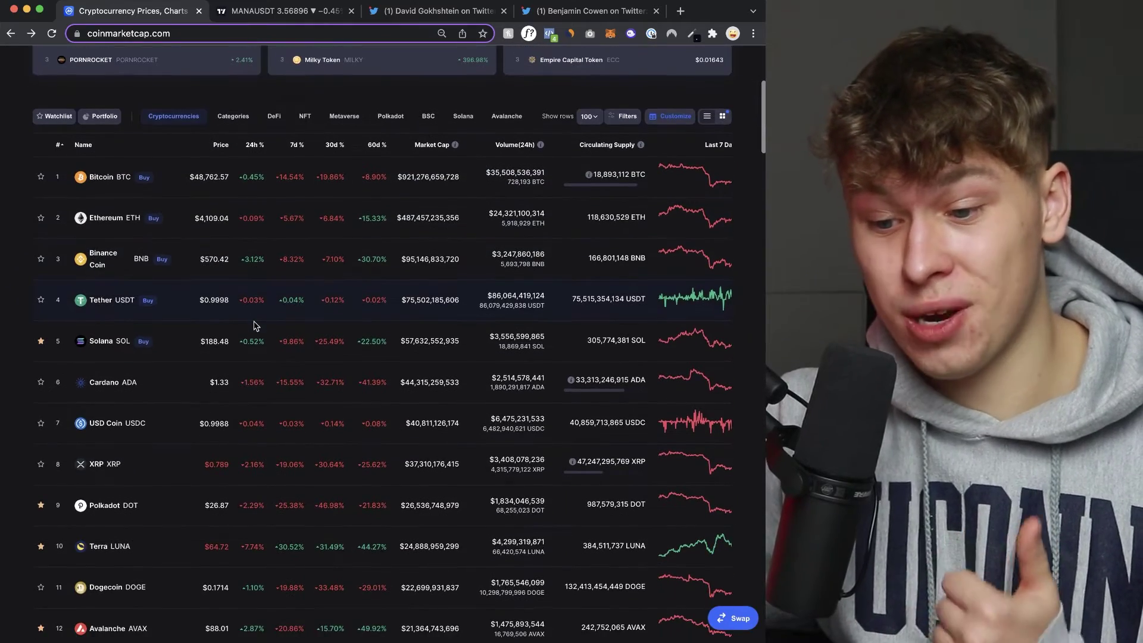
pyautogui.scroll(-1, 256, 326)
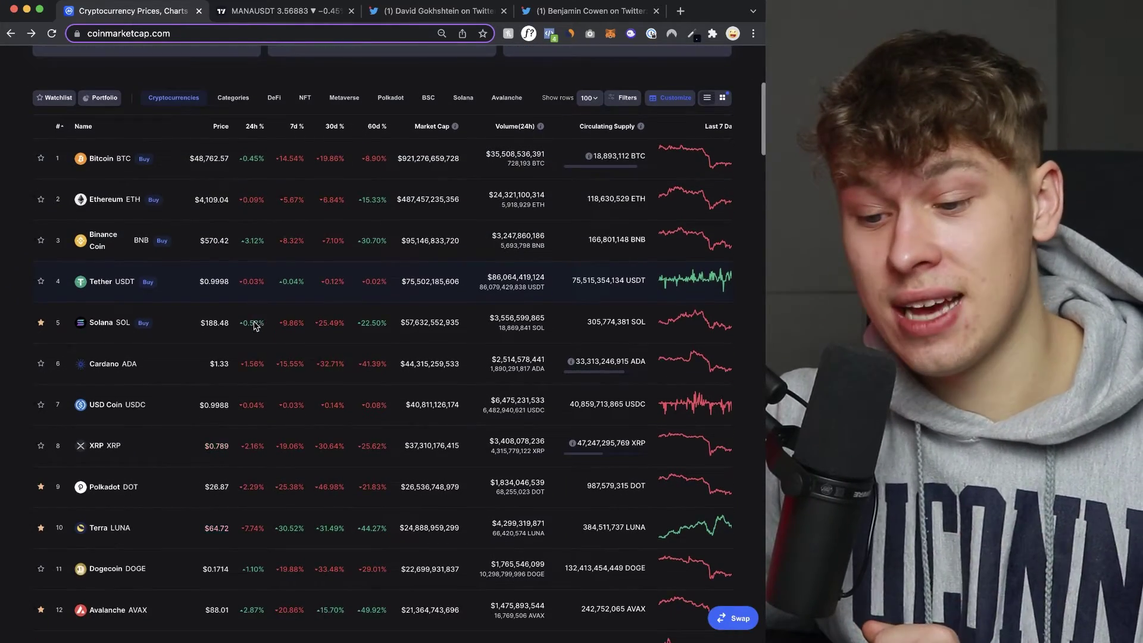
pyautogui.scroll(-1, 256, 326)
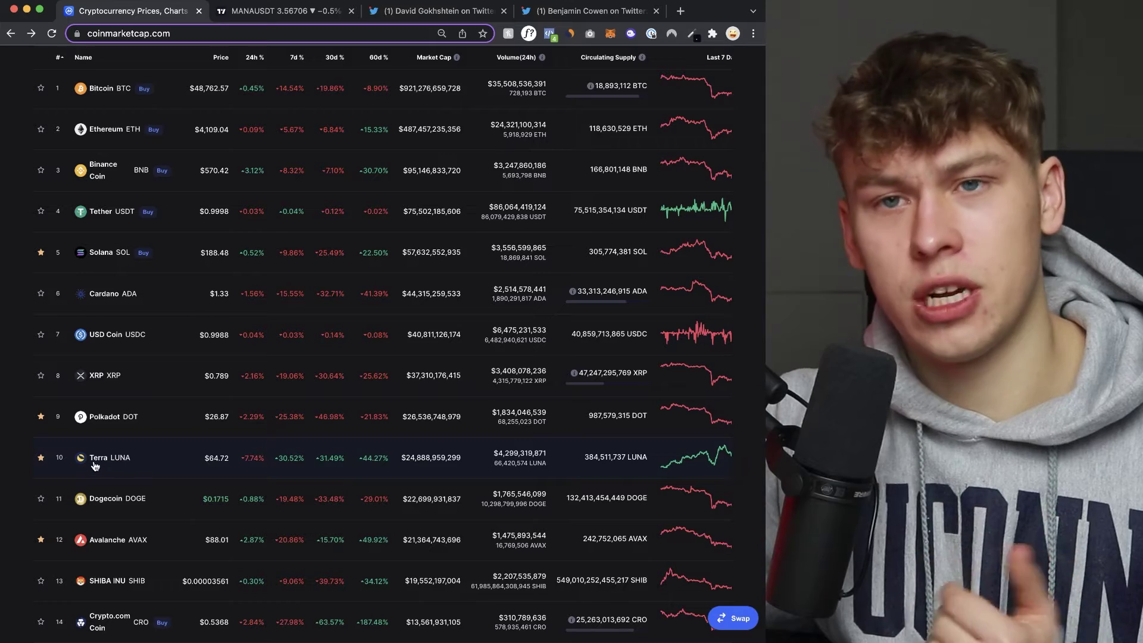
pyautogui.scroll(-1, 94, 465)
pyautogui.scroll(-1, 95, 465)
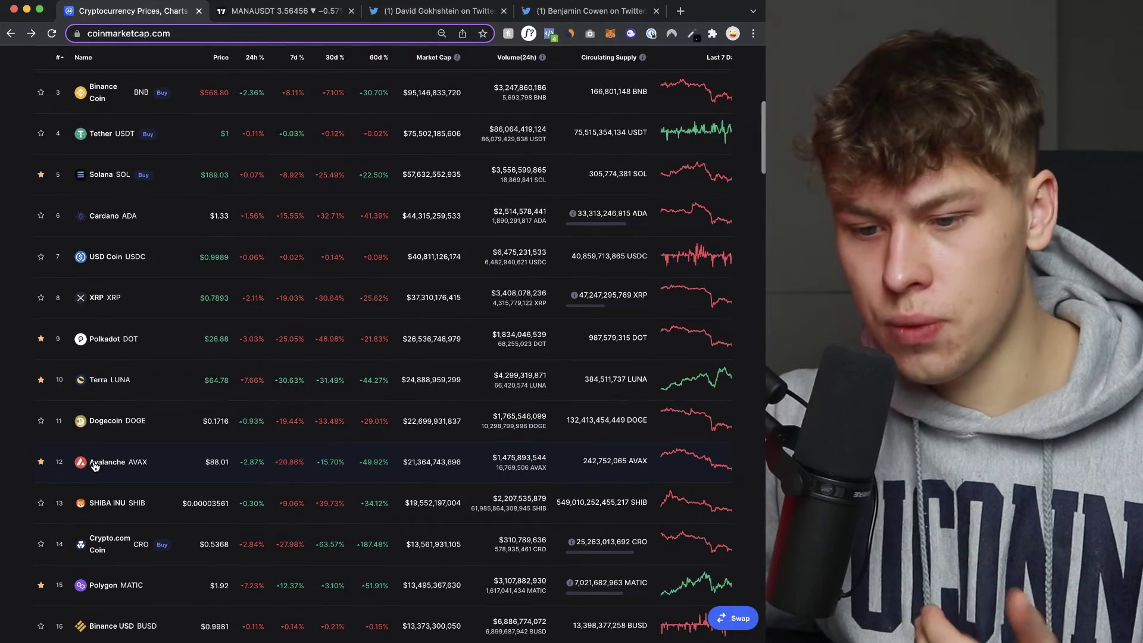
pyautogui.scroll(-1, 94, 466)
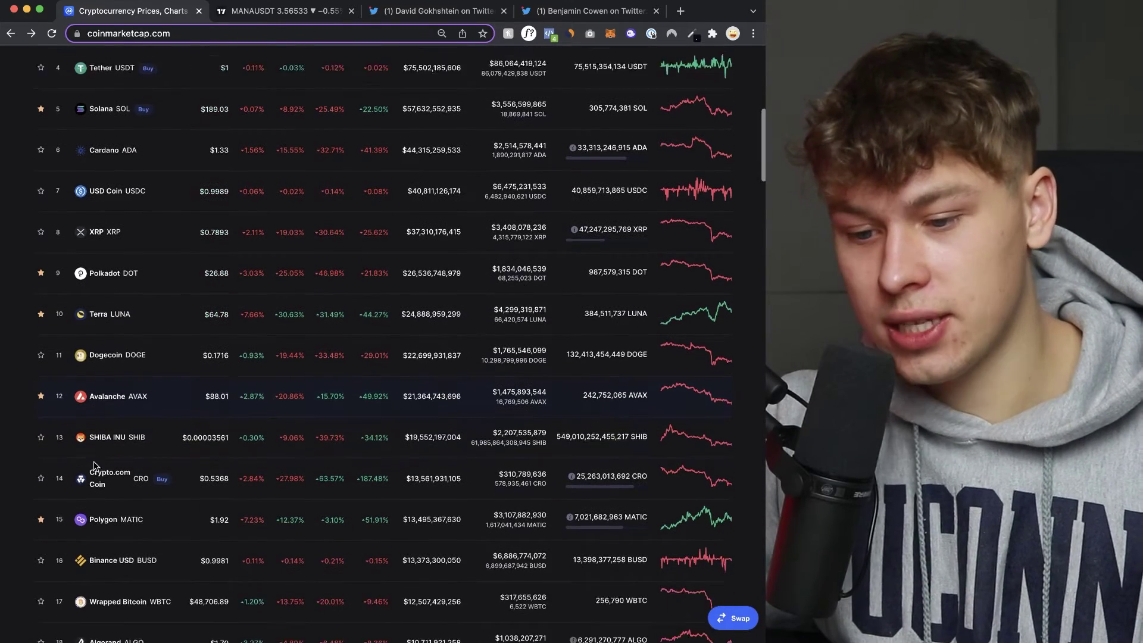
pyautogui.scroll(-1, 94, 465)
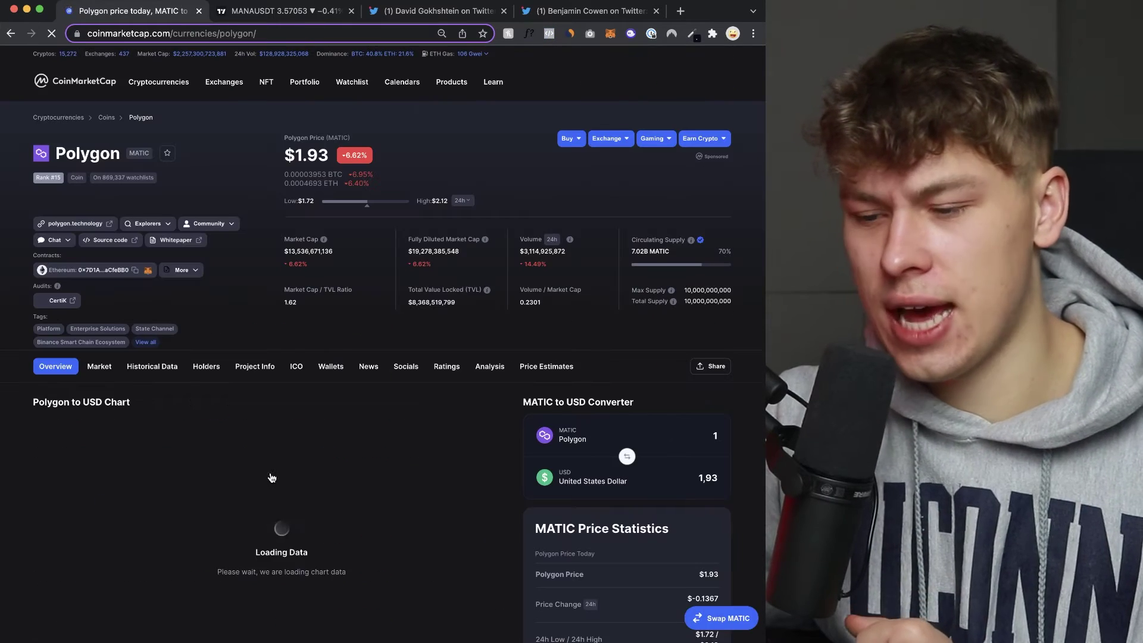
pyautogui.scroll(-1, 270, 476)
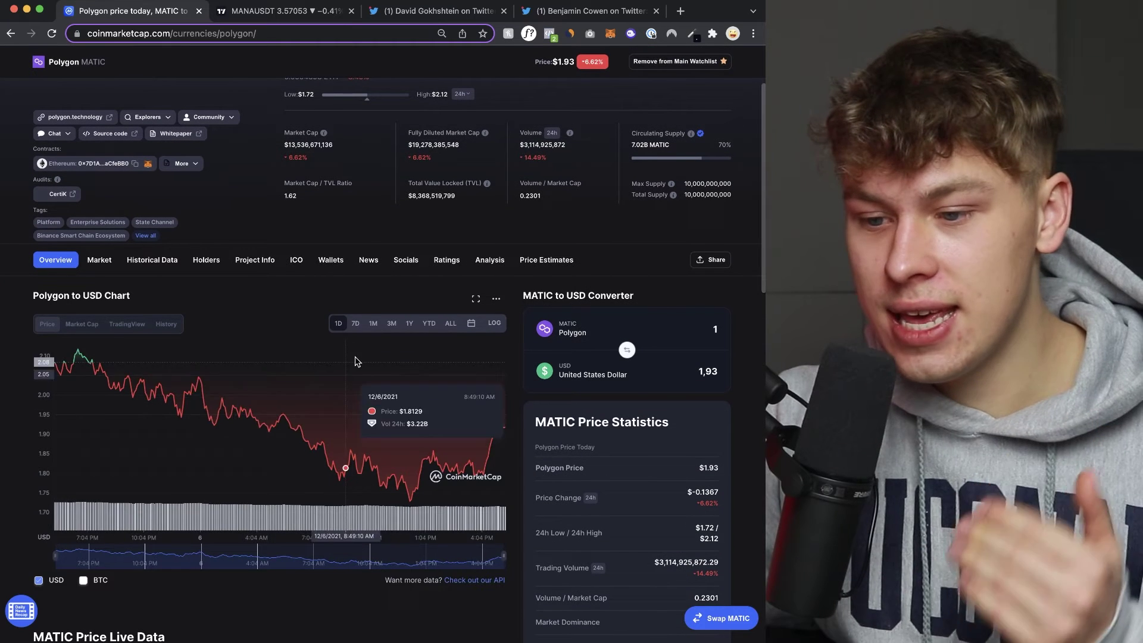
pyautogui.click(356, 323)
pyautogui.moveTo(351, 458)
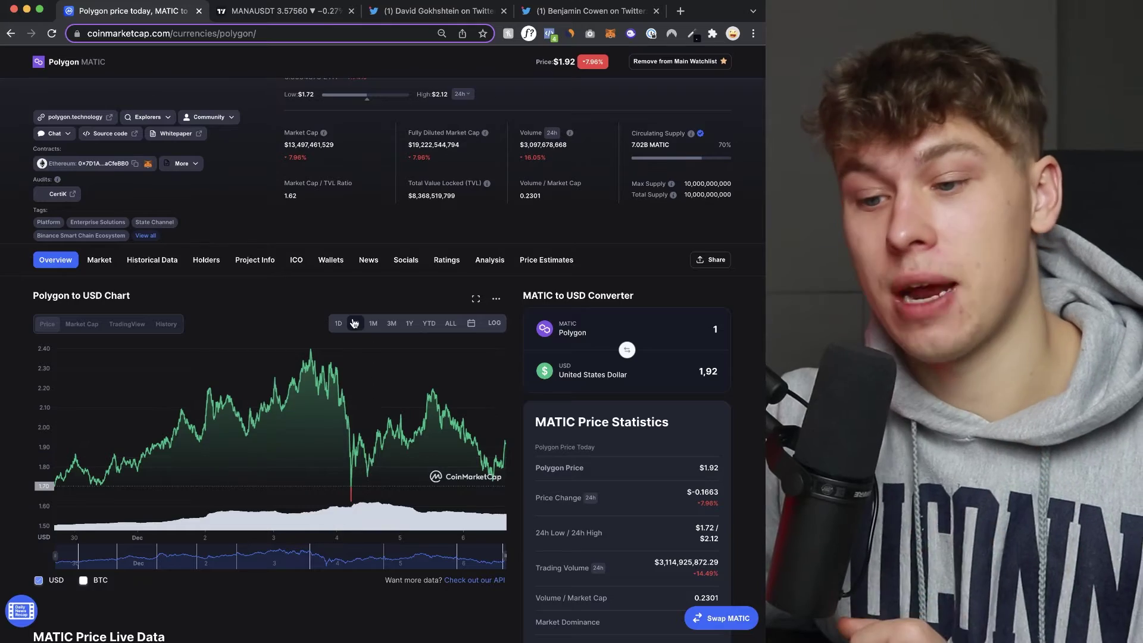
pyautogui.hotkey('alt', 'Left')
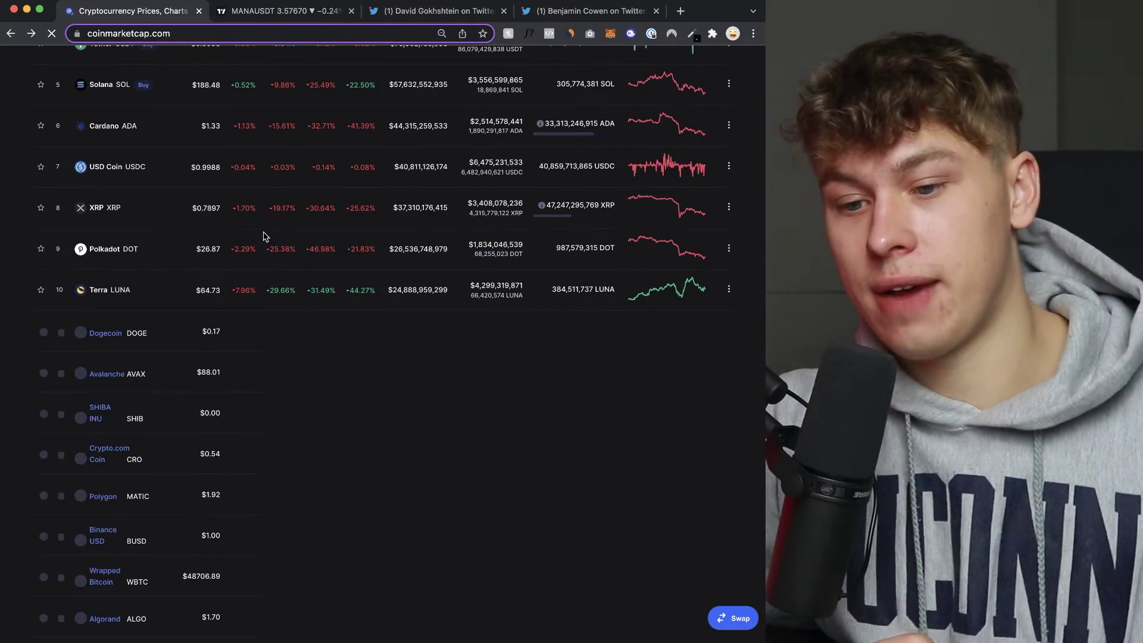
pyautogui.scroll(-2, 259, 224)
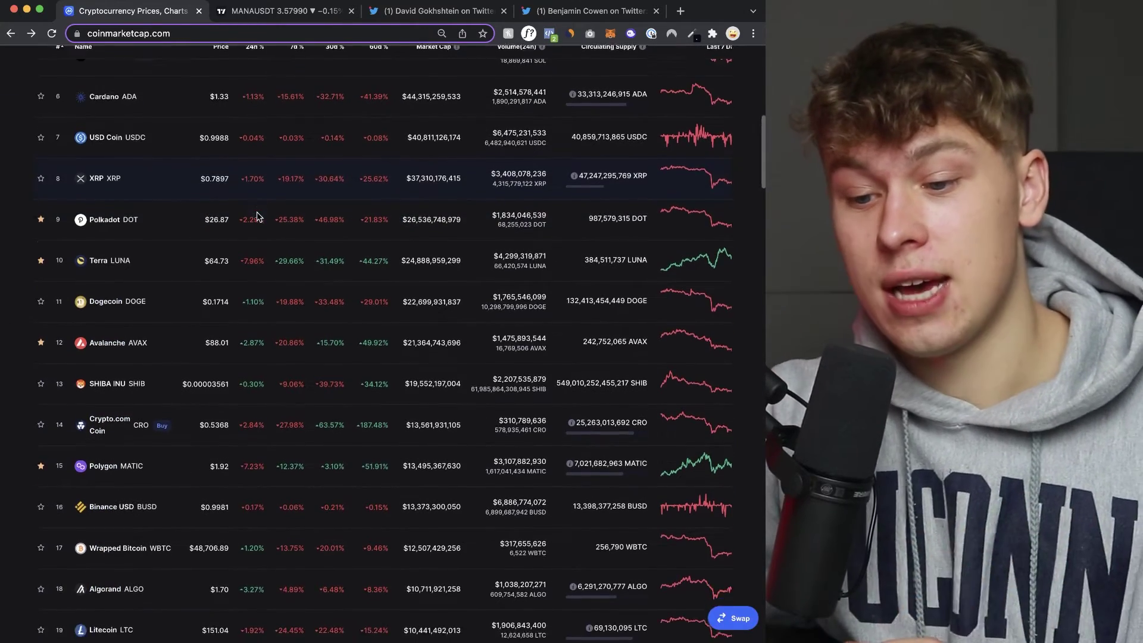
pyautogui.scroll(-3, 256, 216)
pyautogui.scroll(10, 257, 216)
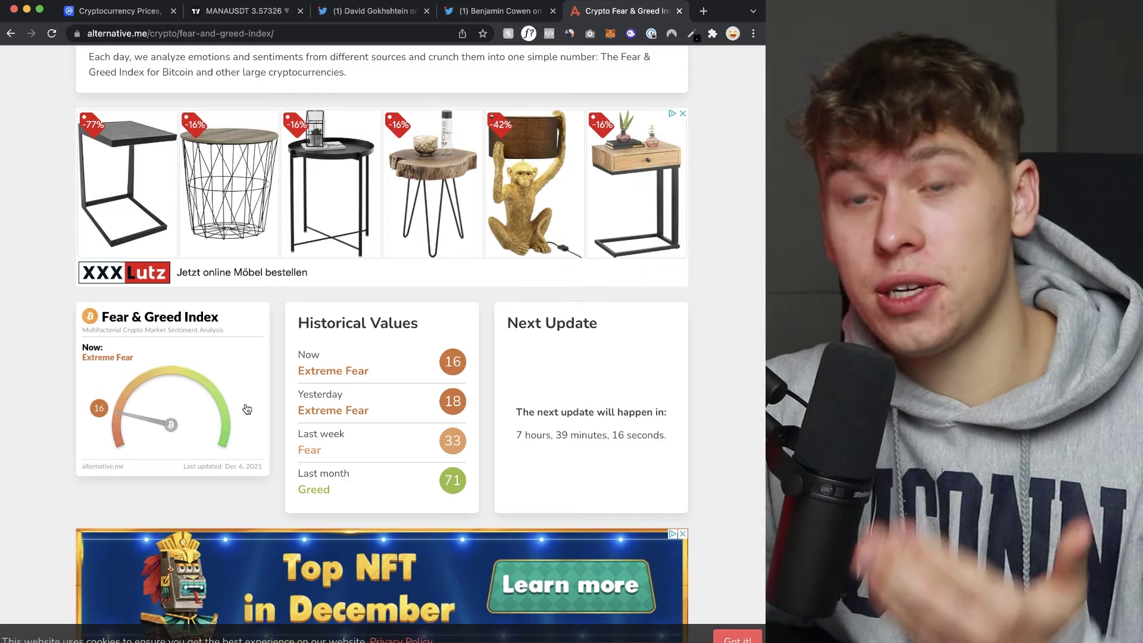
pyautogui.scroll(-6, 672, 507)
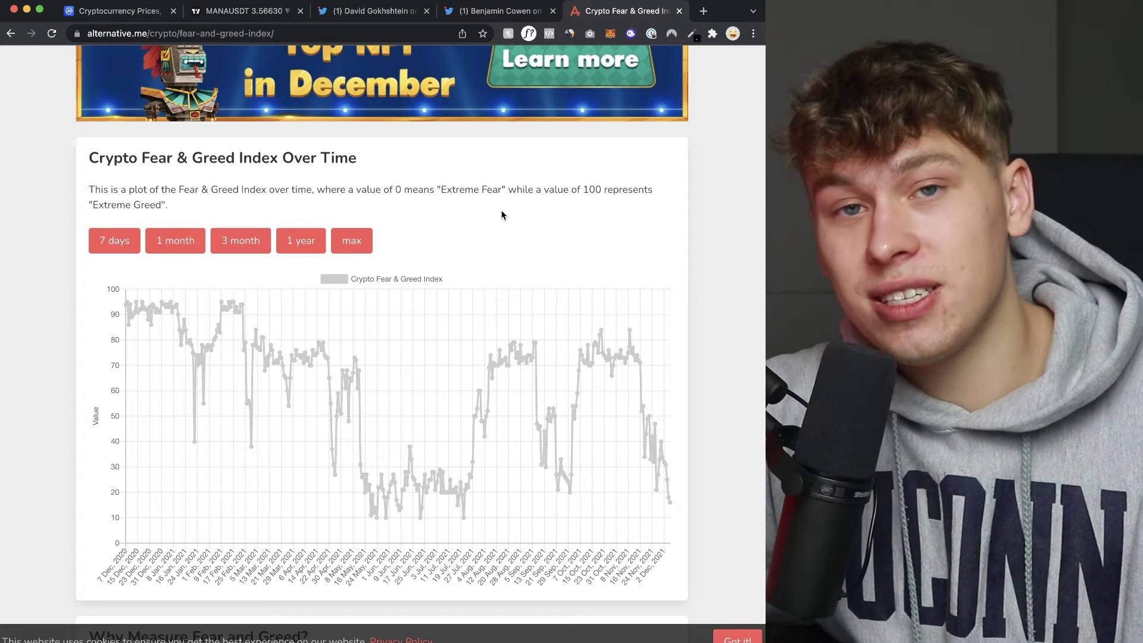
# Read Benjamin Cowen's bear-market tweet, then open Bitcoin's page on CoinMarketCap.
pyautogui.hotkey('ctrl', 'shift', 'Tab')
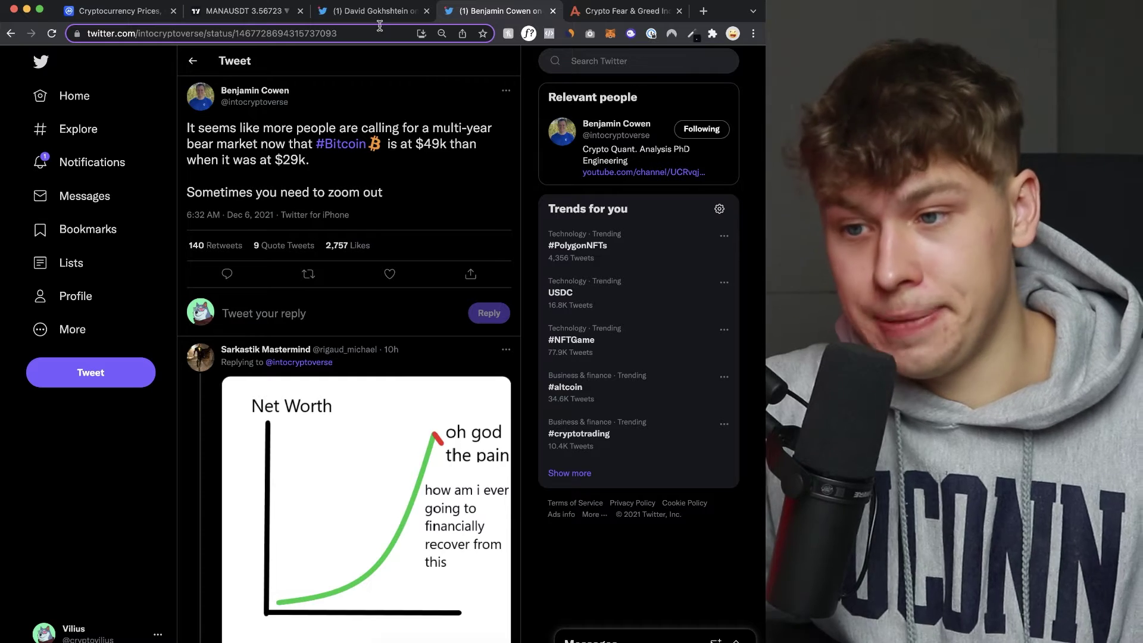
pyautogui.click(117, 10)
pyautogui.click(101, 452)
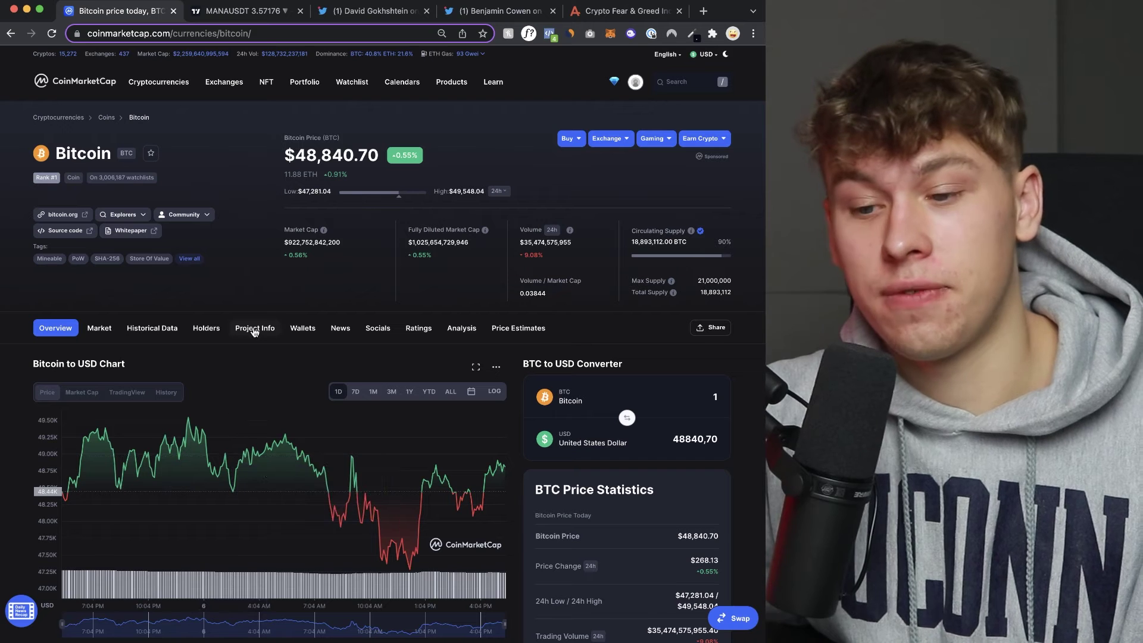
# Widen Bitcoin's price chart from one week to one month, three months and one year.
pyautogui.click(356, 392)
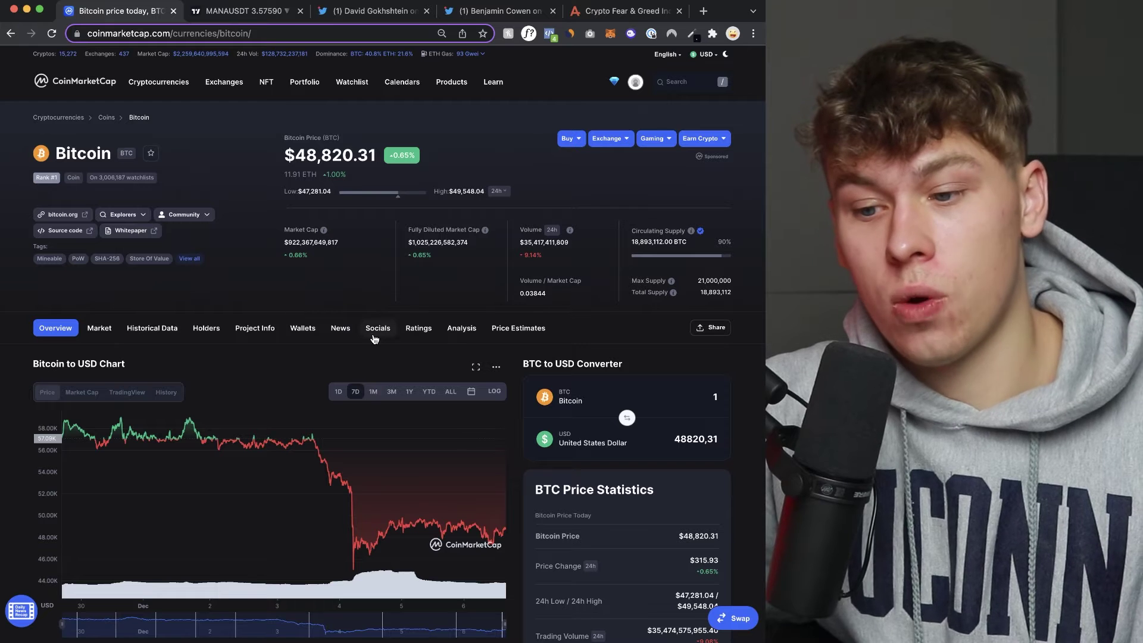
pyautogui.click(373, 395)
pyautogui.click(392, 396)
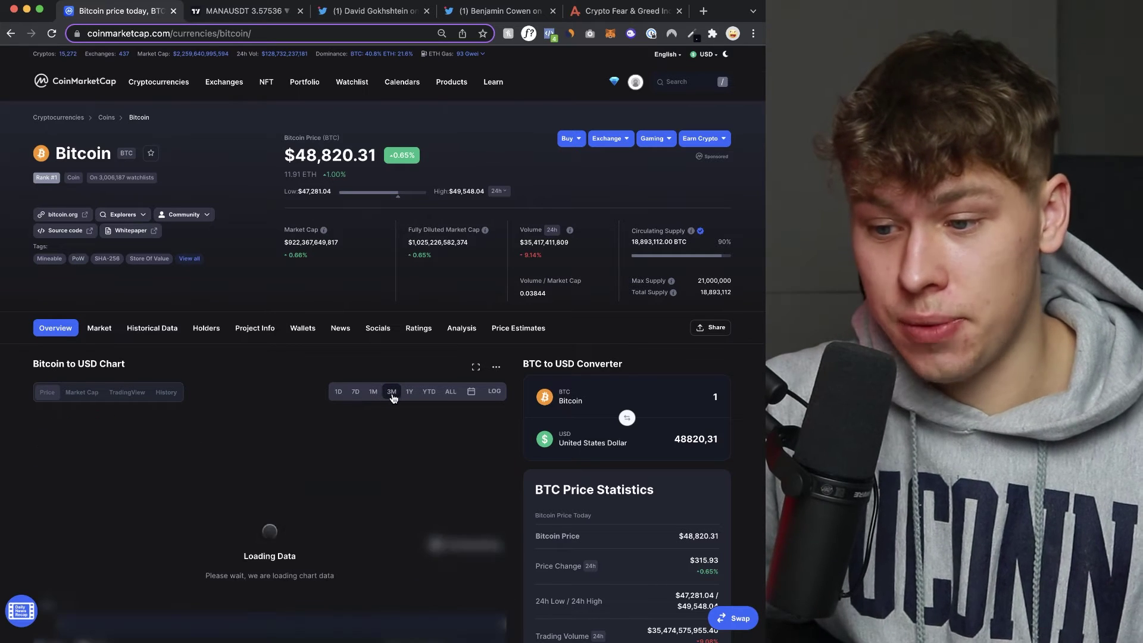
pyautogui.click(411, 396)
pyautogui.moveTo(158, 82)
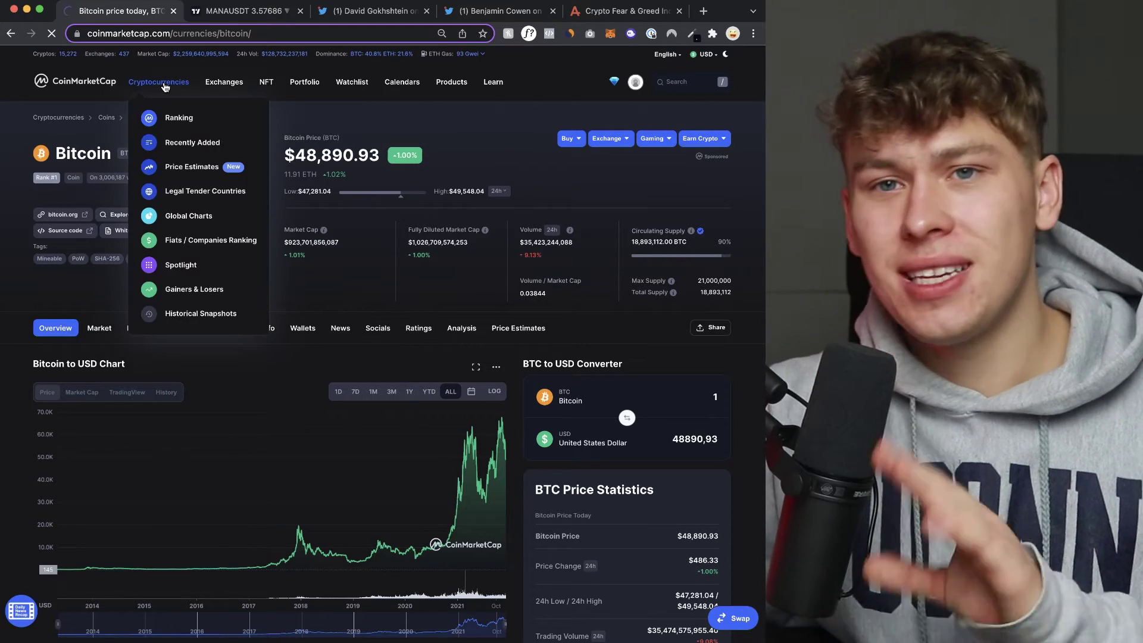
# Return to the all-cryptocurrency homepage and open the Metaverse token list.
pyautogui.click(160, 83)
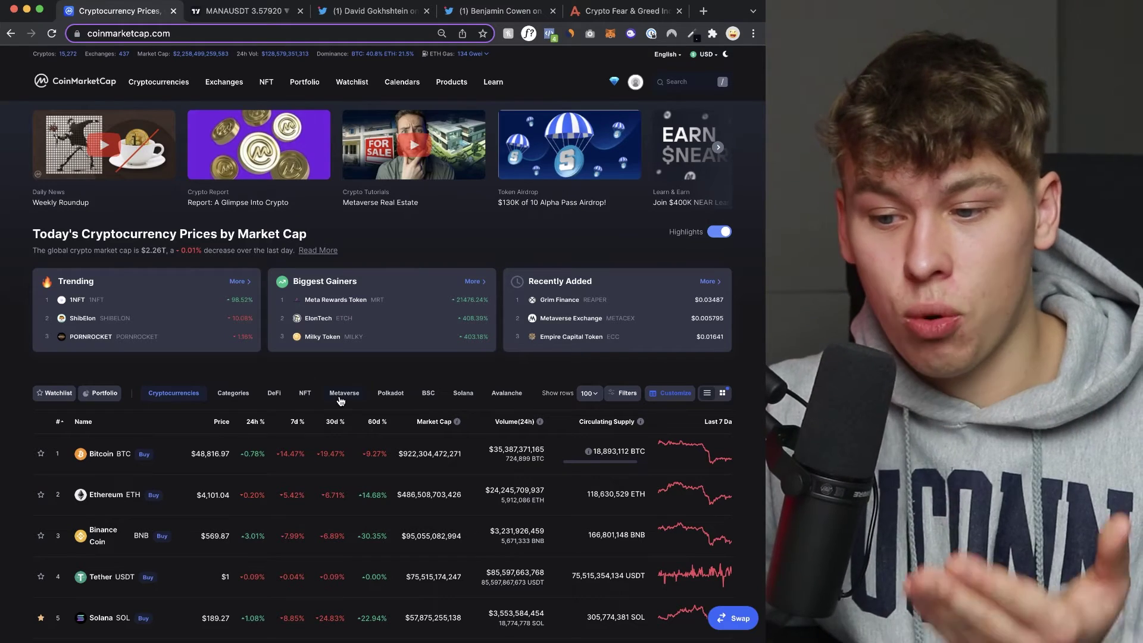
pyautogui.click(342, 395)
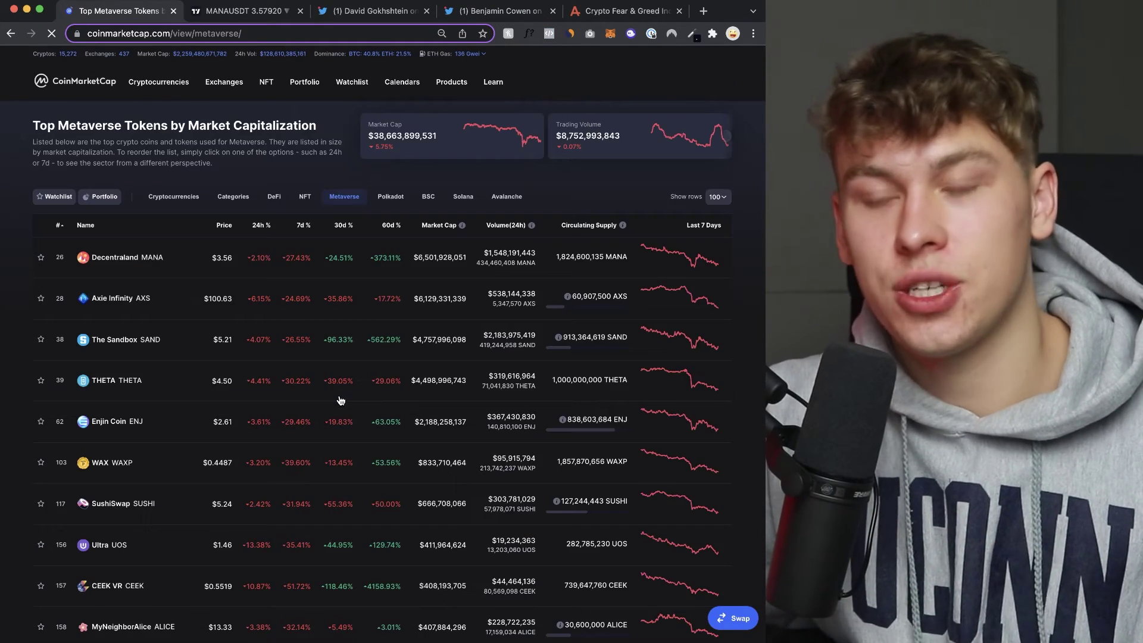
pyautogui.scroll(-3, 334, 361)
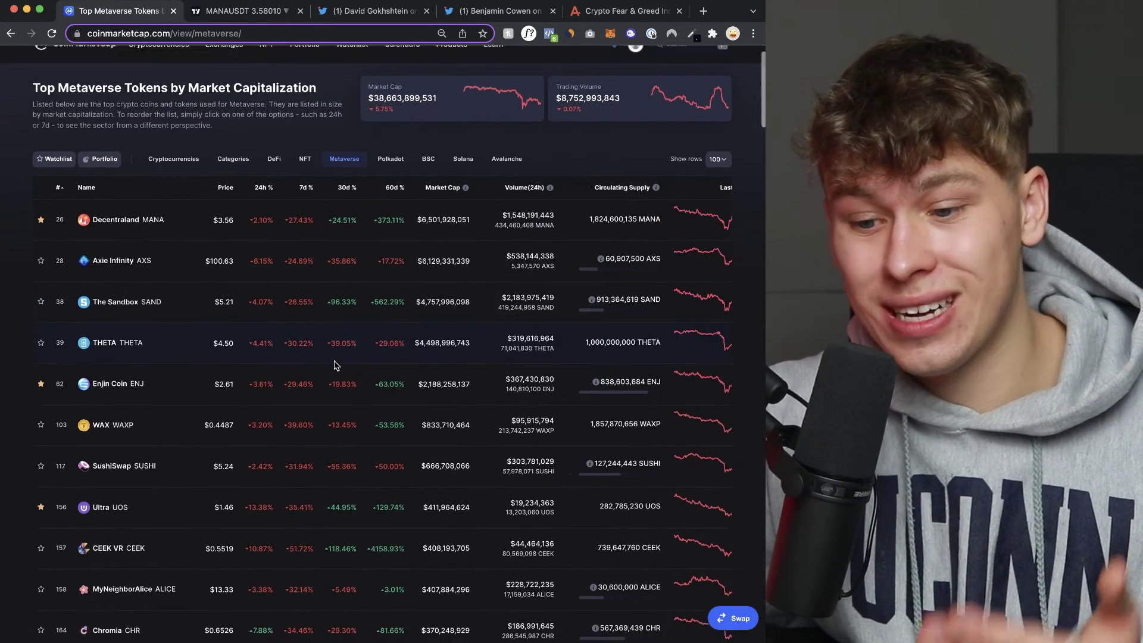
pyautogui.scroll(-1, 335, 364)
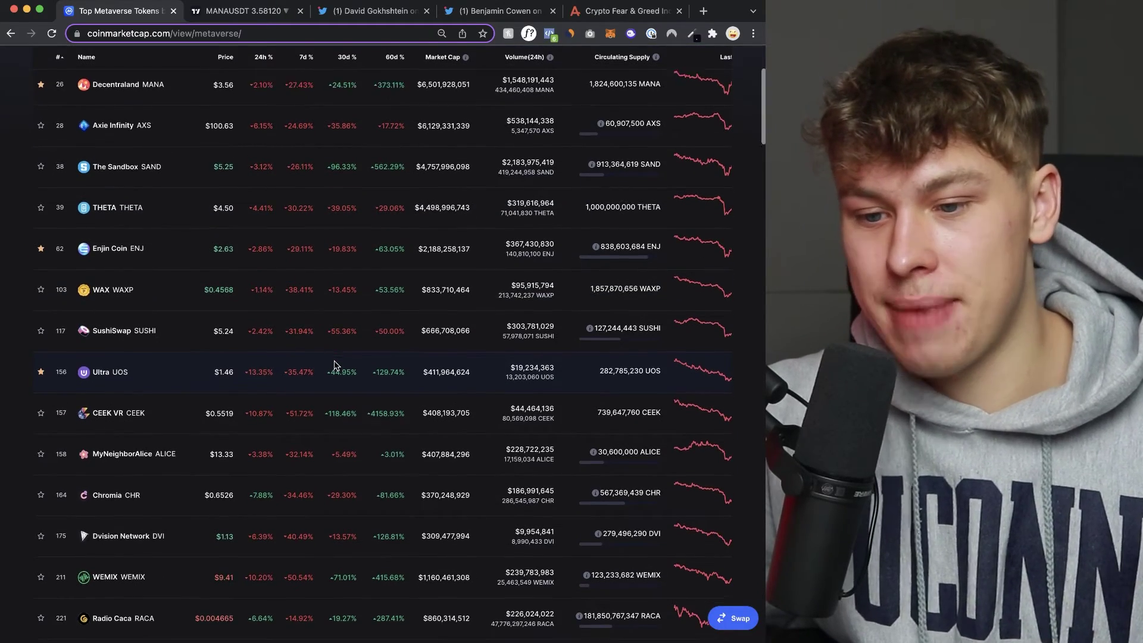
pyautogui.scroll(-3, 335, 364)
pyautogui.scroll(-2, 334, 365)
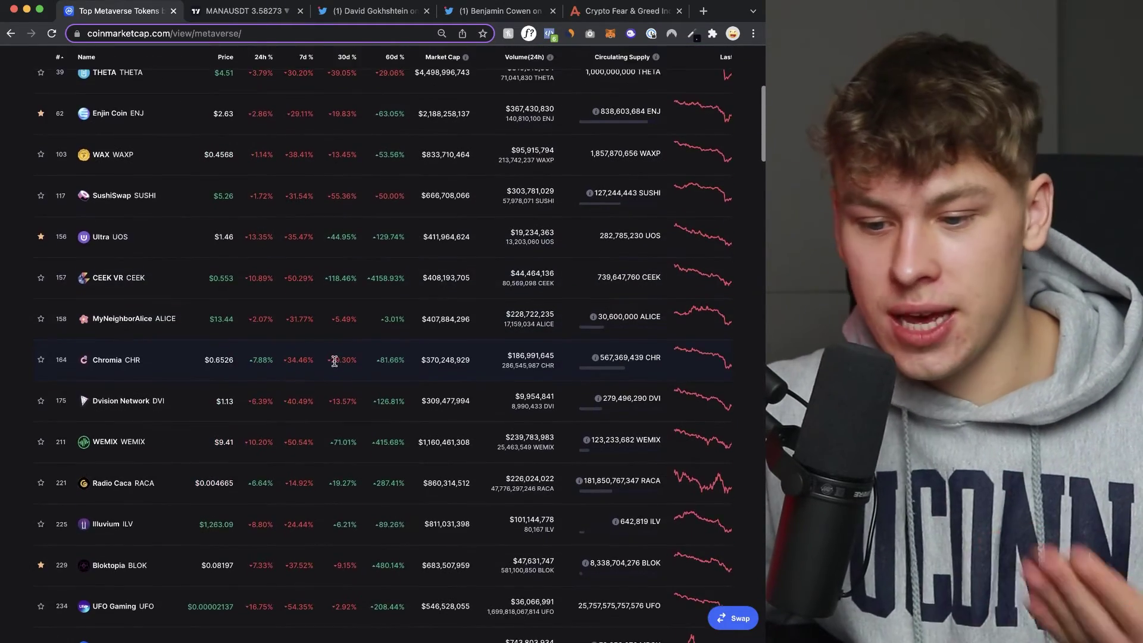
pyautogui.scroll(-1, 335, 364)
pyautogui.scroll(-2, 334, 362)
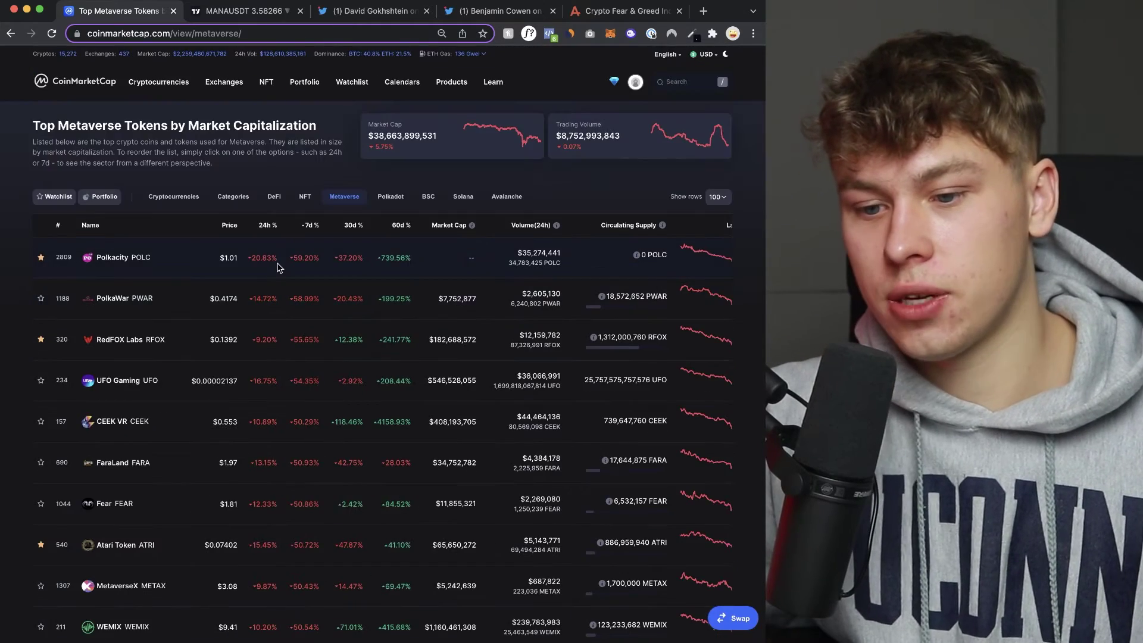
pyautogui.scroll(-1, 277, 266)
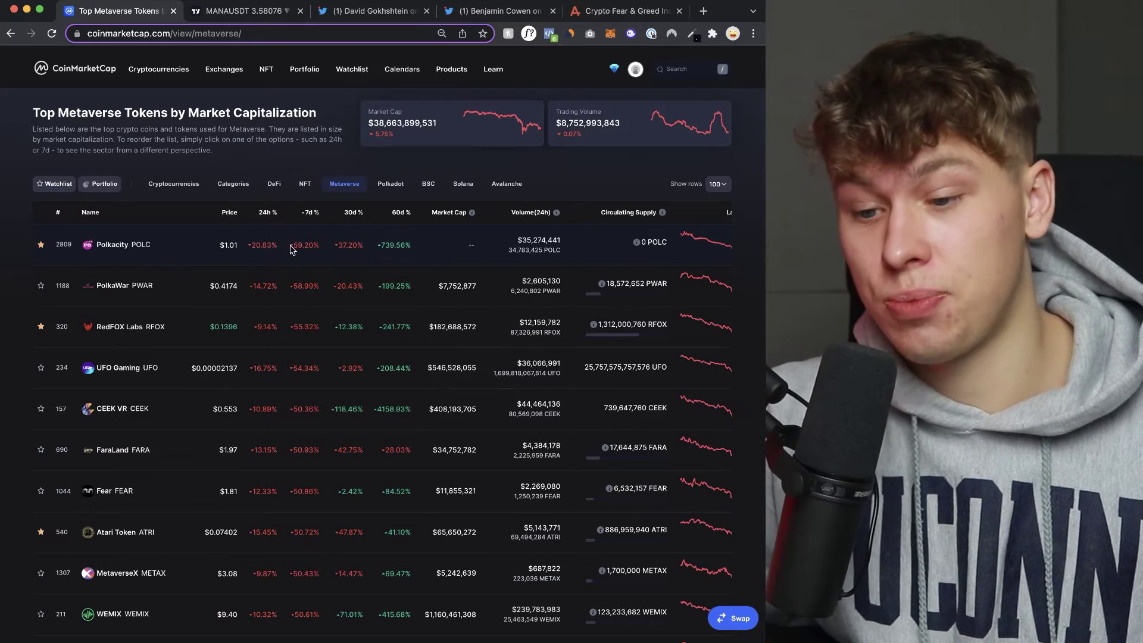
pyautogui.scroll(-1, 309, 275)
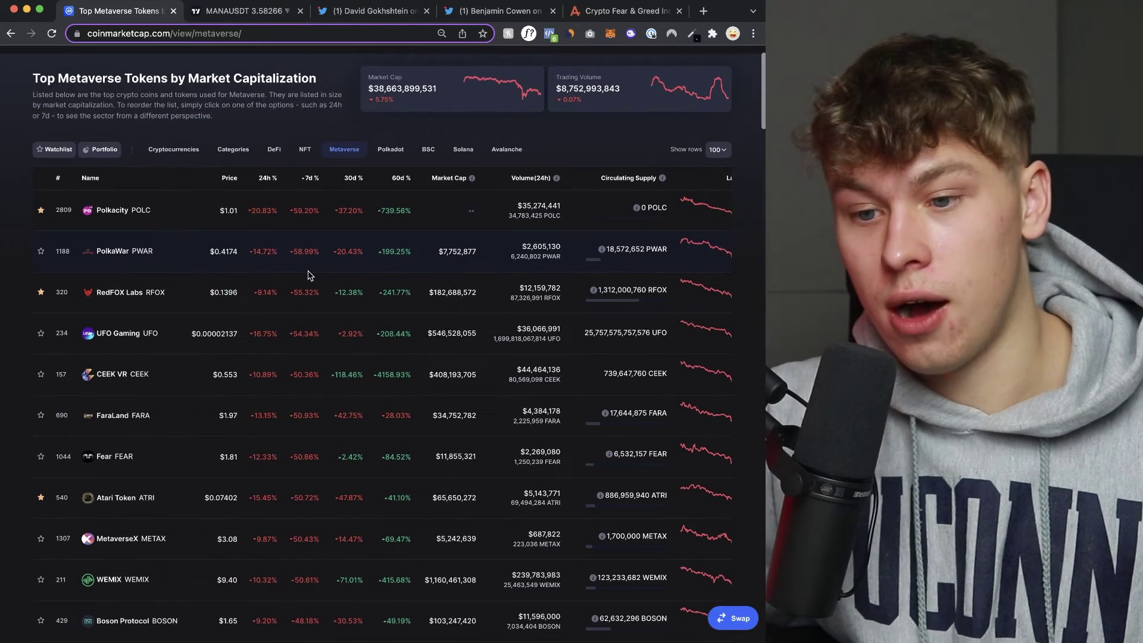
pyautogui.scroll(-2, 308, 275)
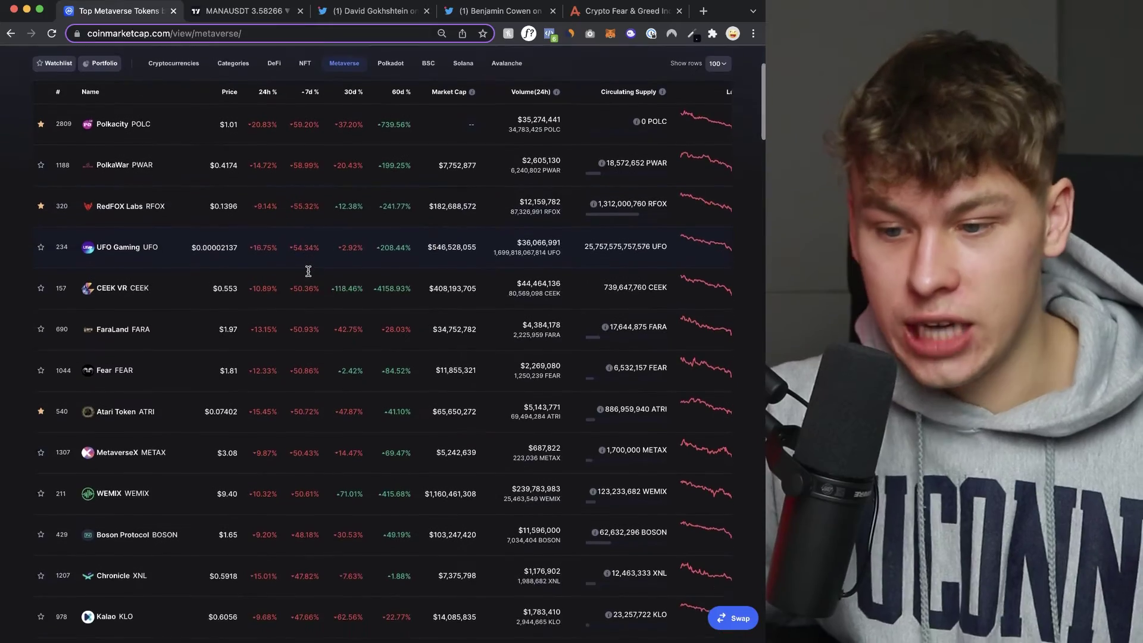
pyautogui.scroll(-1, 308, 272)
pyautogui.scroll(-1, 309, 273)
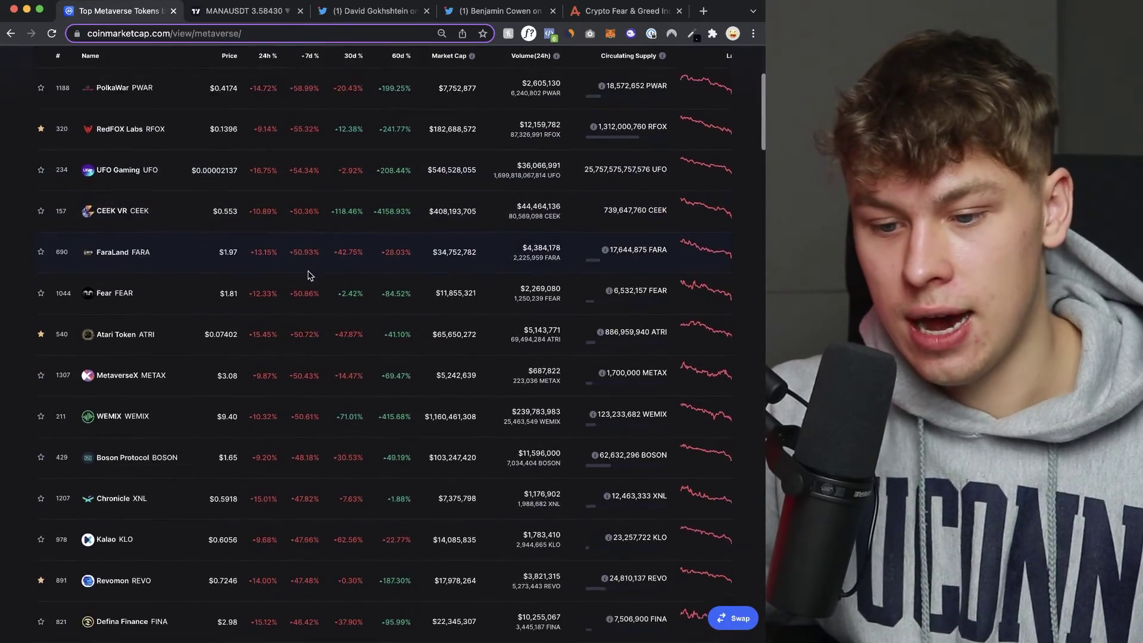
pyautogui.scroll(-1, 309, 275)
pyautogui.scroll(-1, 308, 275)
pyautogui.scroll(-1, 307, 273)
pyautogui.scroll(-1, 308, 272)
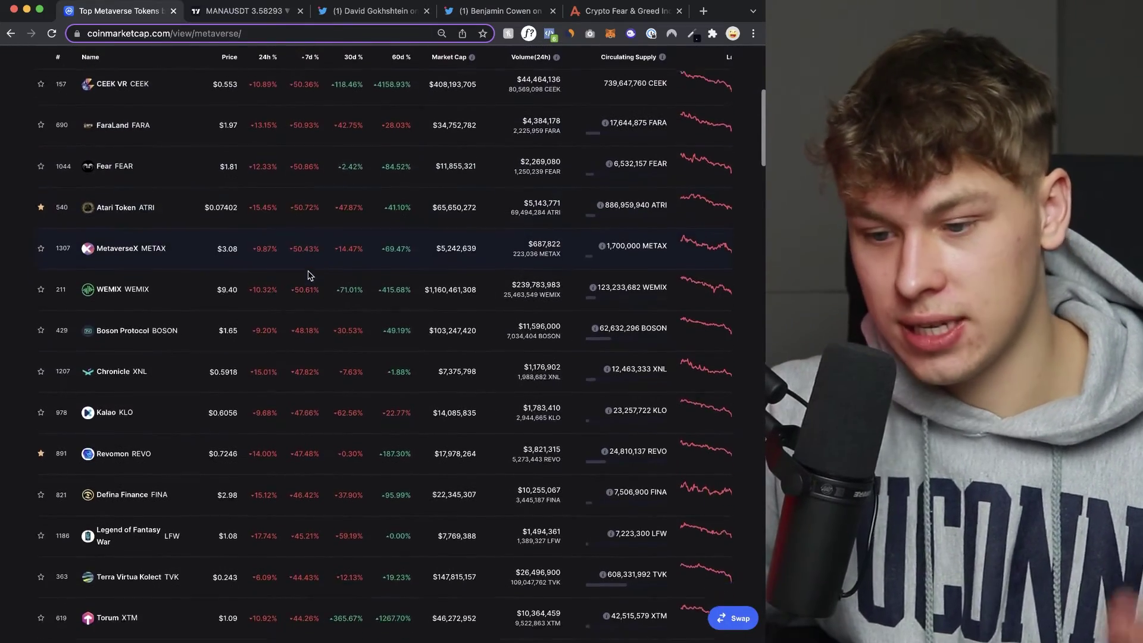
pyautogui.scroll(-1, 305, 473)
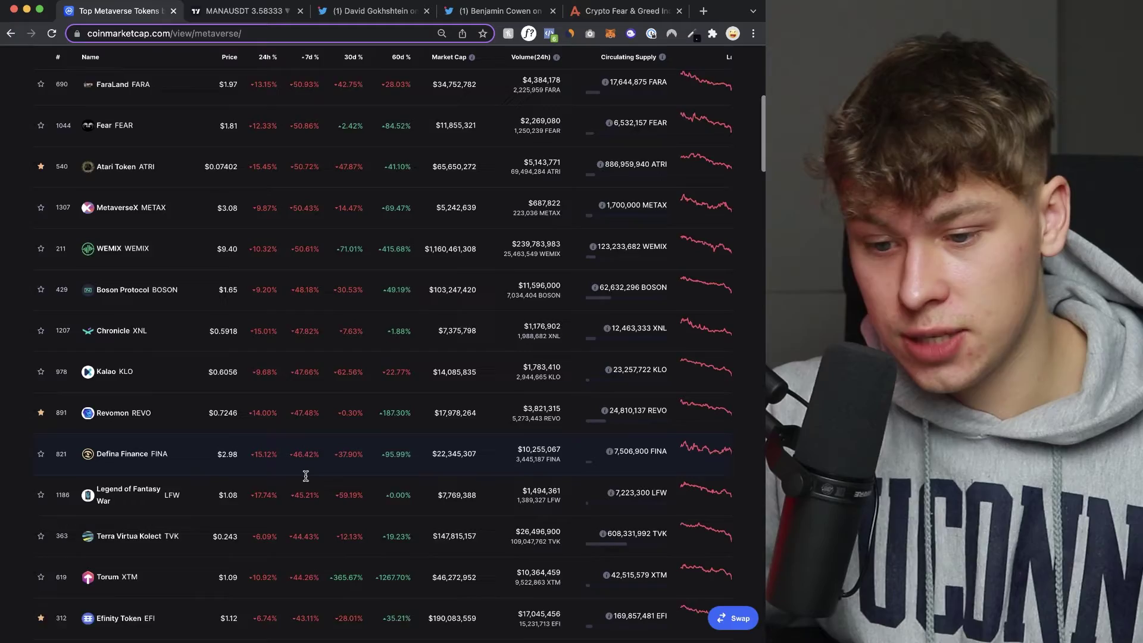
pyautogui.scroll(-1, 306, 476)
pyautogui.scroll(-1, 305, 478)
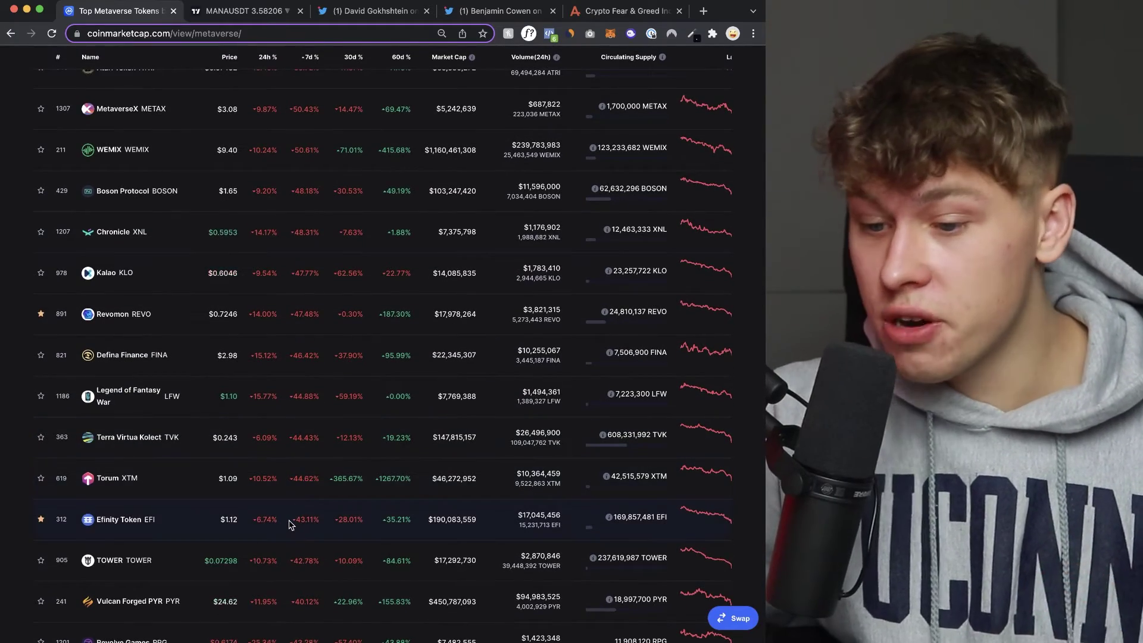
pyautogui.scroll(-1, 288, 524)
pyautogui.scroll(-1, 289, 525)
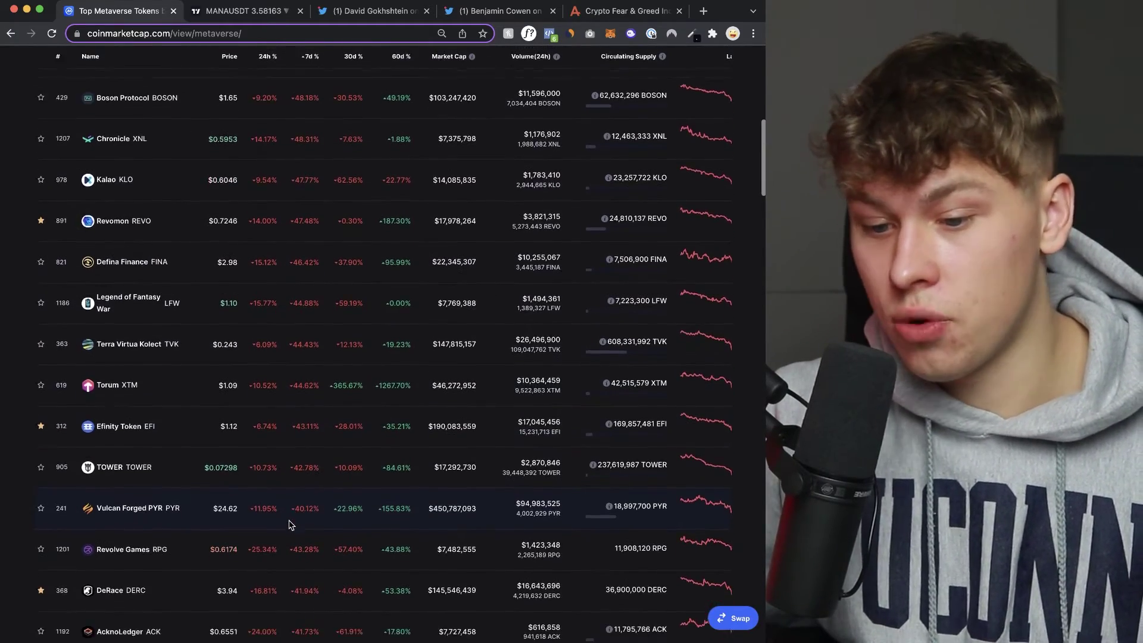
pyautogui.scroll(-1, 288, 525)
pyautogui.scroll(-2, 288, 524)
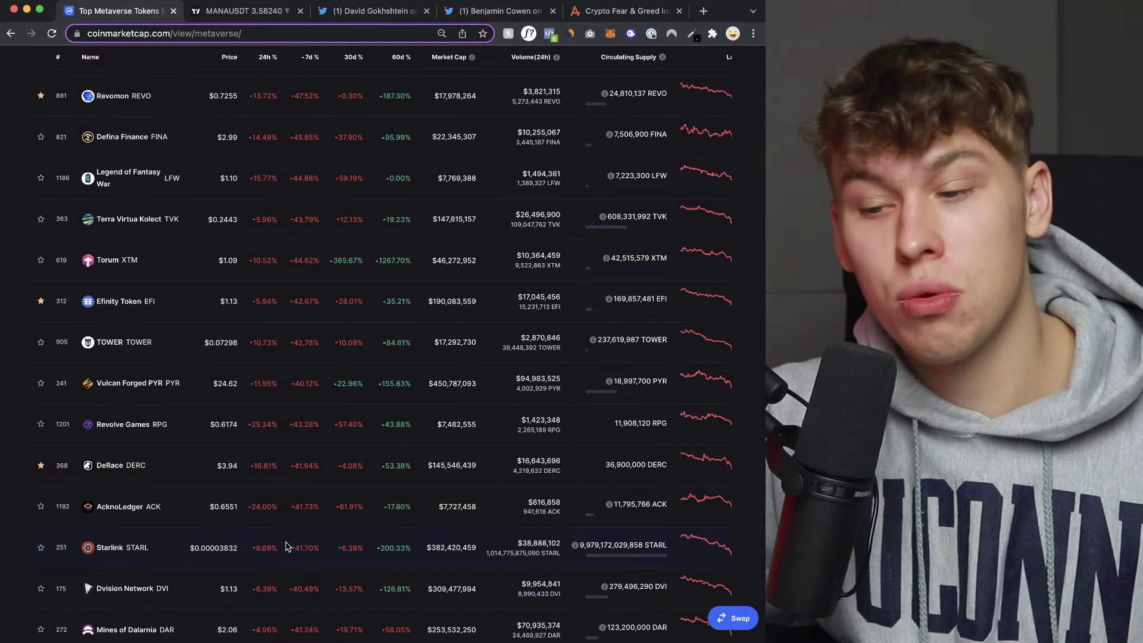
# Go back to the homepage and reopen the Metaverse list, led by Decentraland.
pyautogui.hotkey('alt', 'Left')
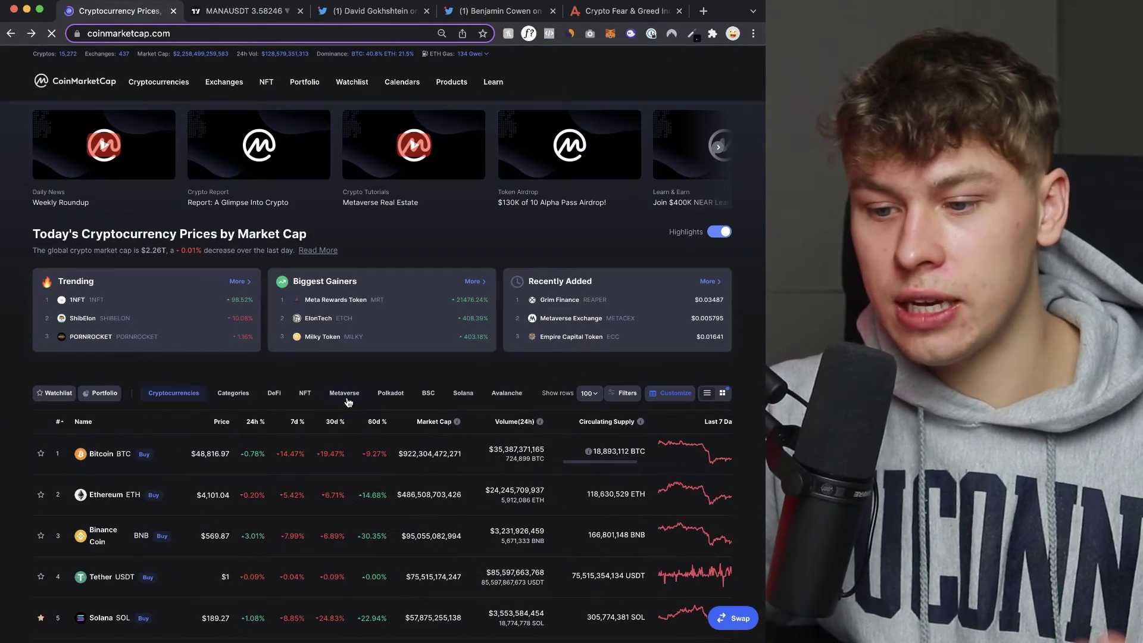
pyautogui.click(346, 393)
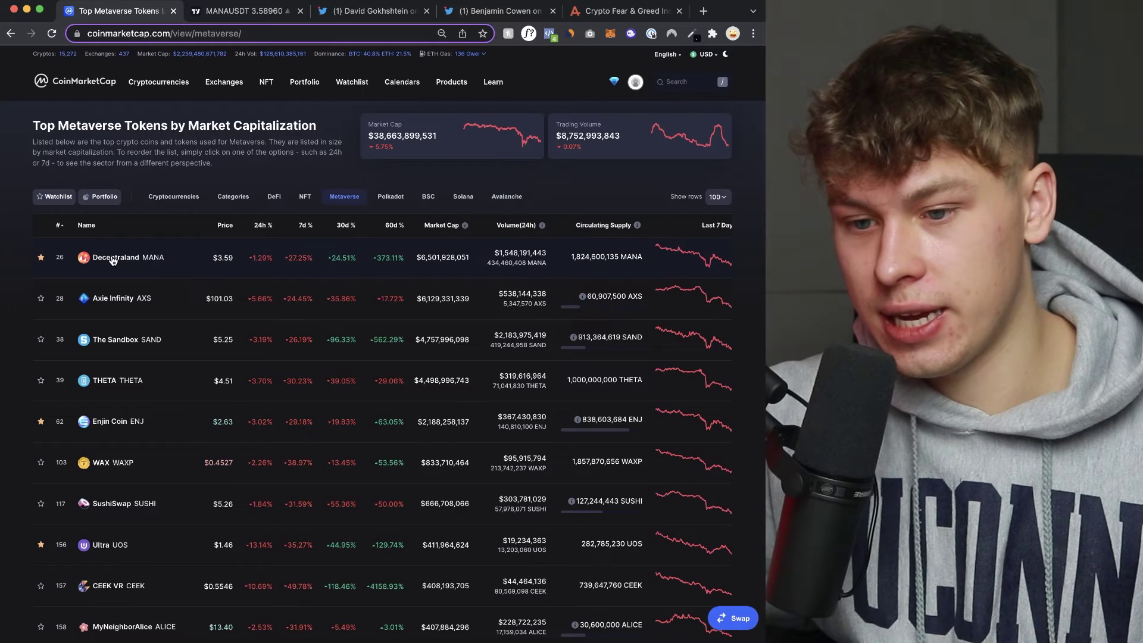
# Open Decentraland's coin page from the Metaverse list.
pyautogui.click(112, 261)
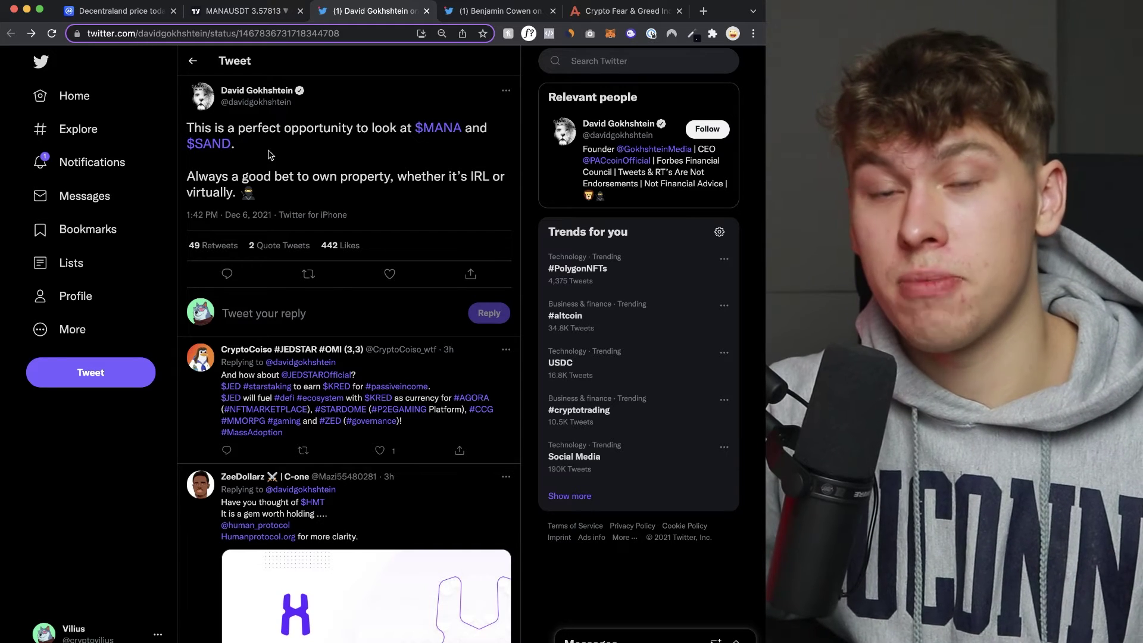
# Switch to the TradingView MANA/USDT 4h chart tab.
pyautogui.click(243, 12)
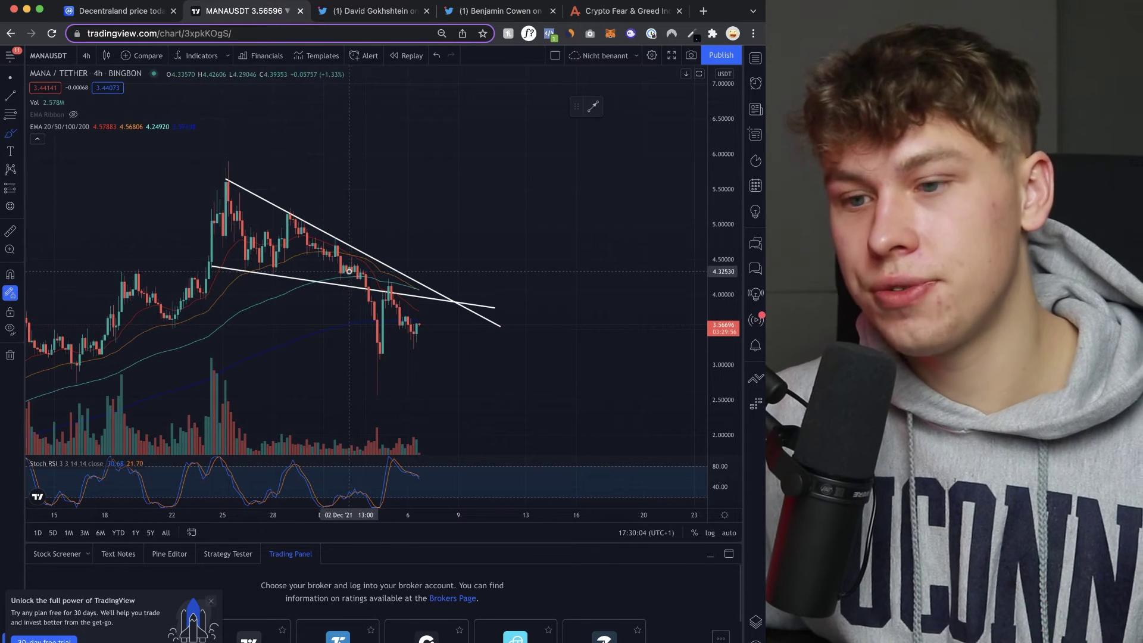
# Select the lower trendline, brush an upward breakout path and dip, and circle the recent drop.
pyautogui.click(383, 284)
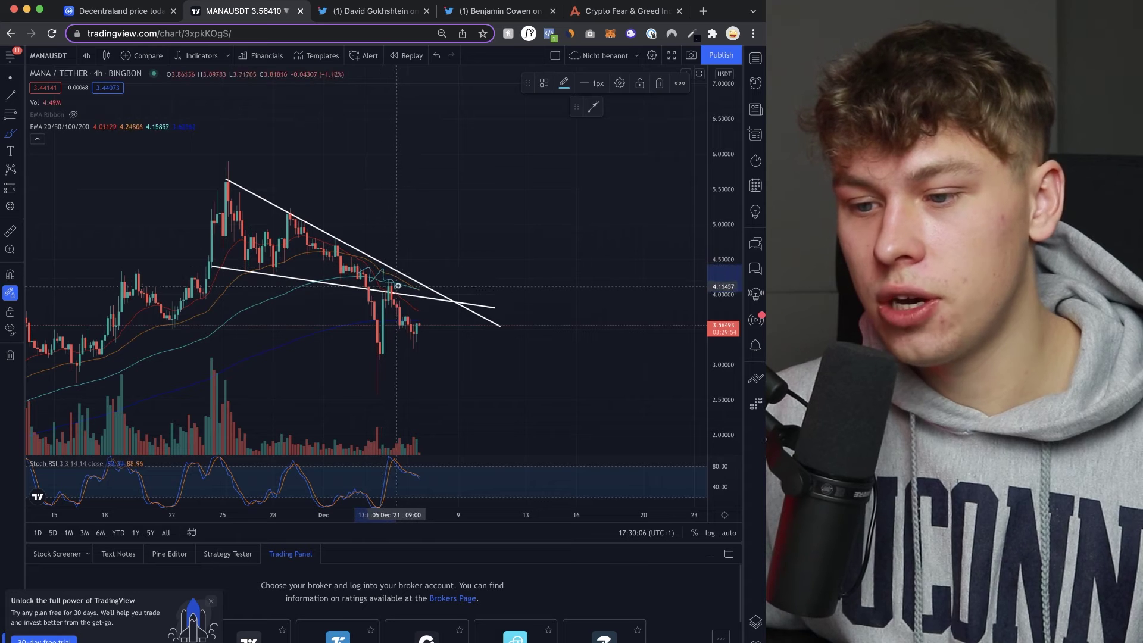
pyautogui.moveTo(428, 286); pyautogui.dragTo(456, 261)
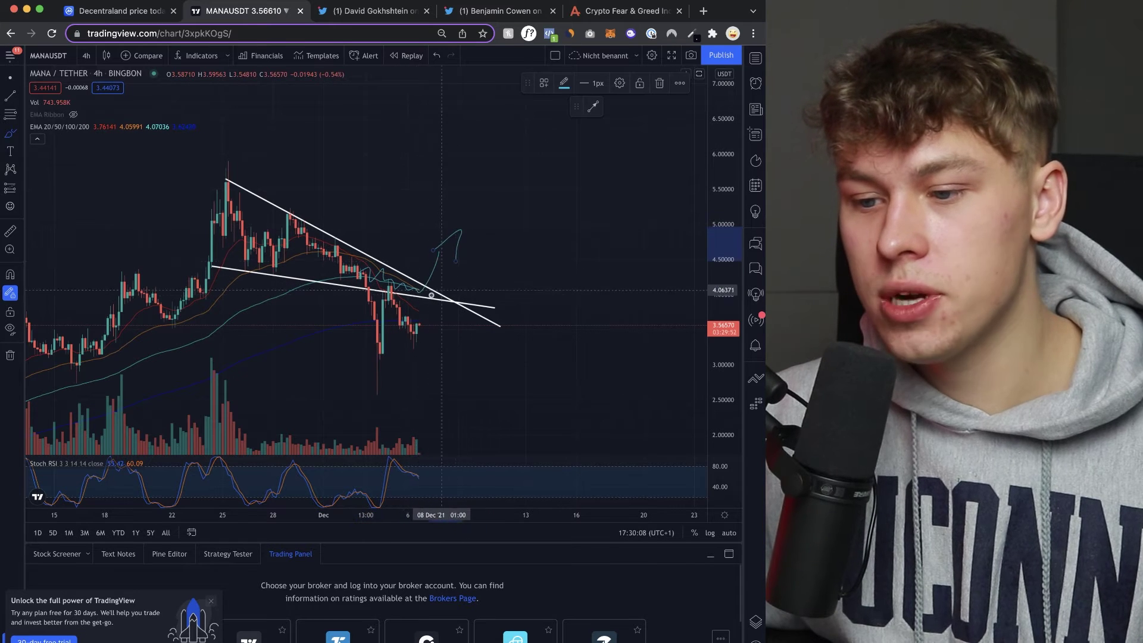
pyautogui.moveTo(426, 319); pyautogui.dragTo(449, 313)
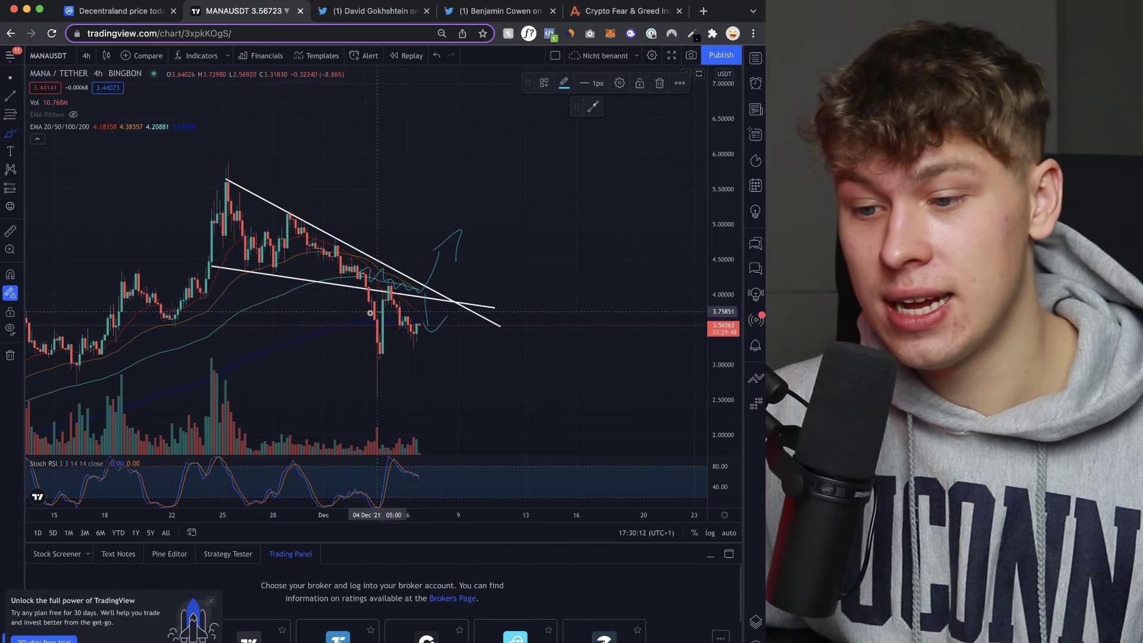
pyautogui.moveTo(385, 311); pyautogui.dragTo(412, 315)
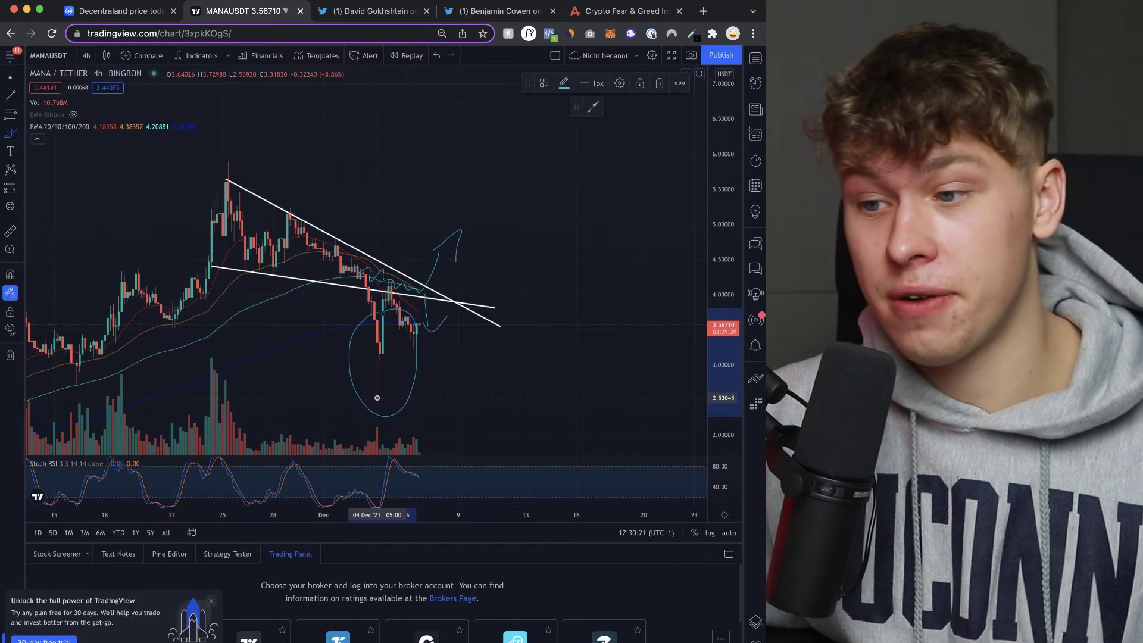
# Set the circle's outline to 3px, then delete the circle.
pyautogui.click(594, 83)
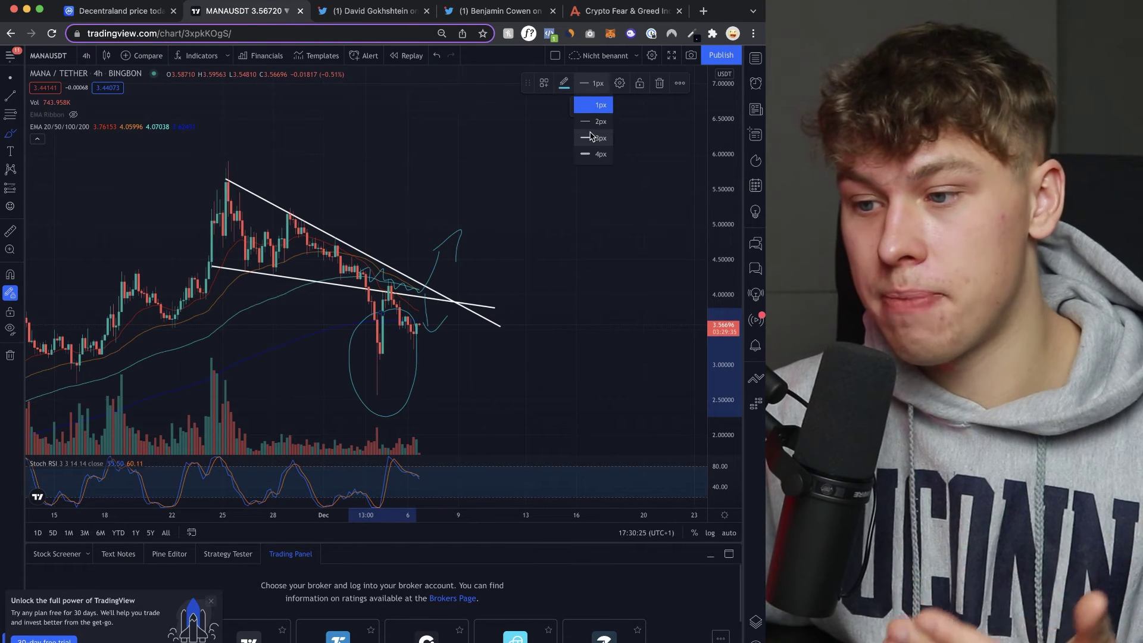
pyautogui.click(590, 136)
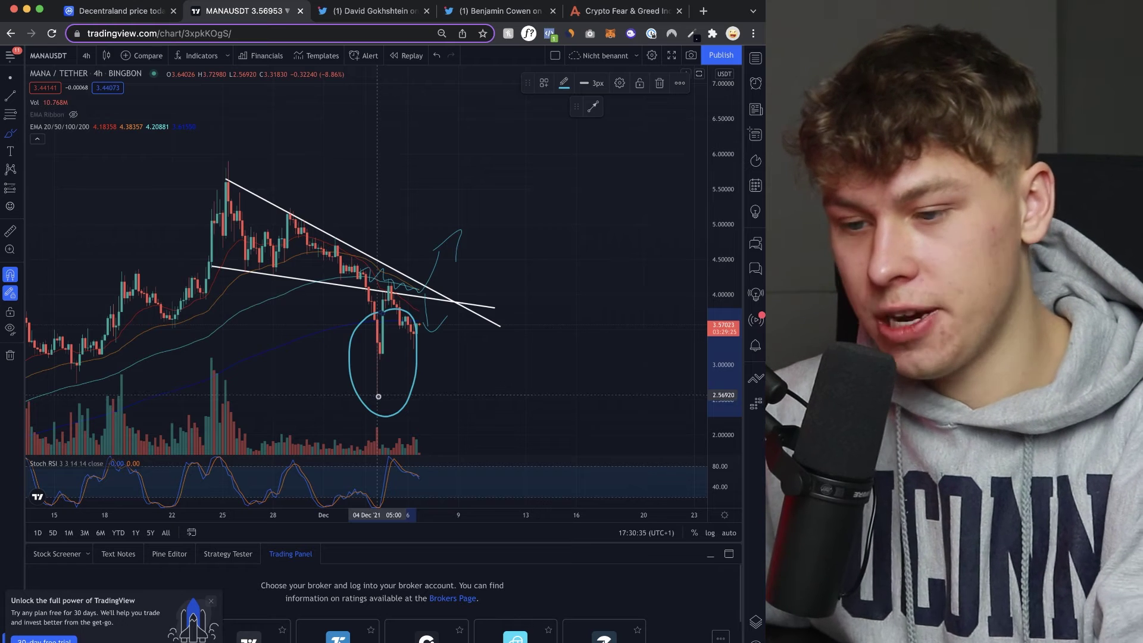
pyautogui.press('Delete')
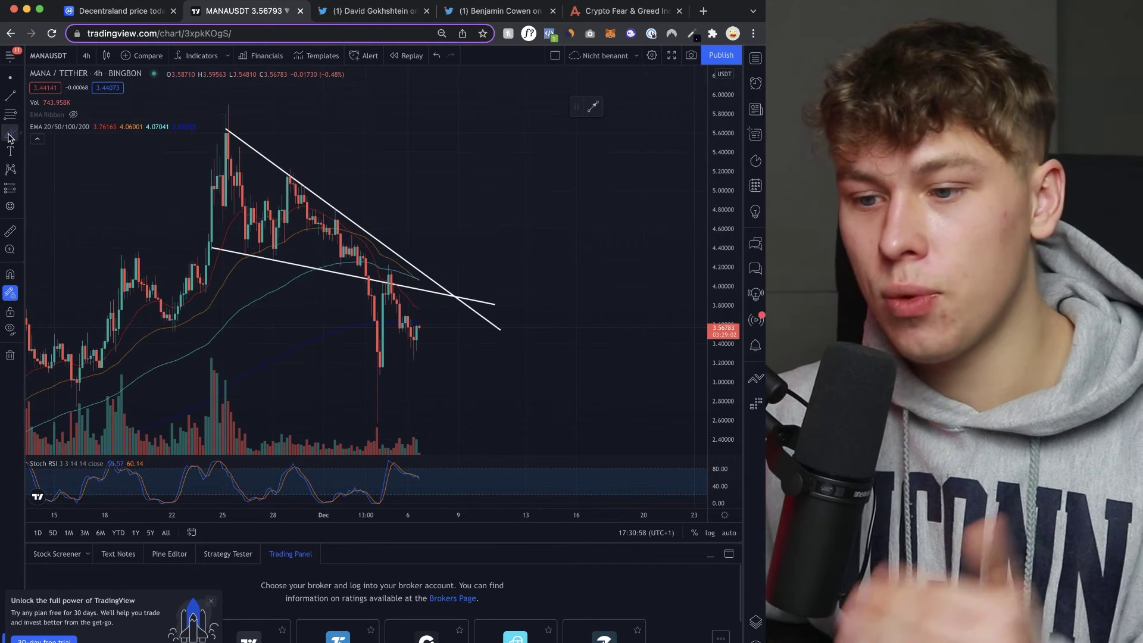
# Brush a curved upward path from the EMA, then select and delete it.
pyautogui.click(10, 136)
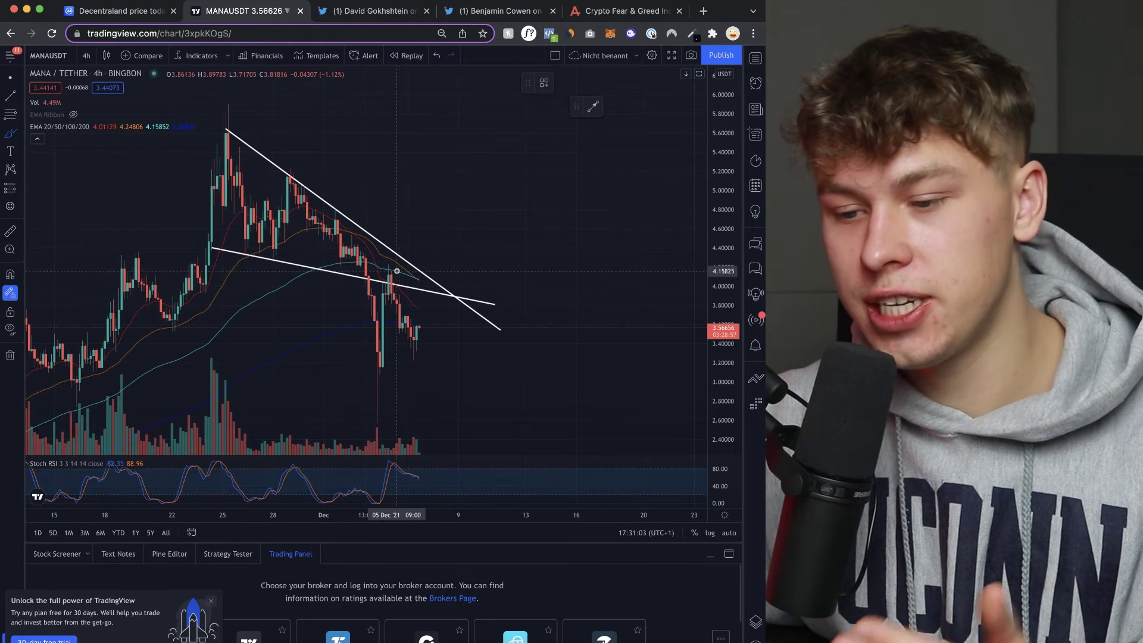
pyautogui.moveTo(410, 282)
pyautogui.mouseDown()
pyautogui.moveTo(453, 234)
pyautogui.moveTo(454, 321)
pyautogui.mouseUp()
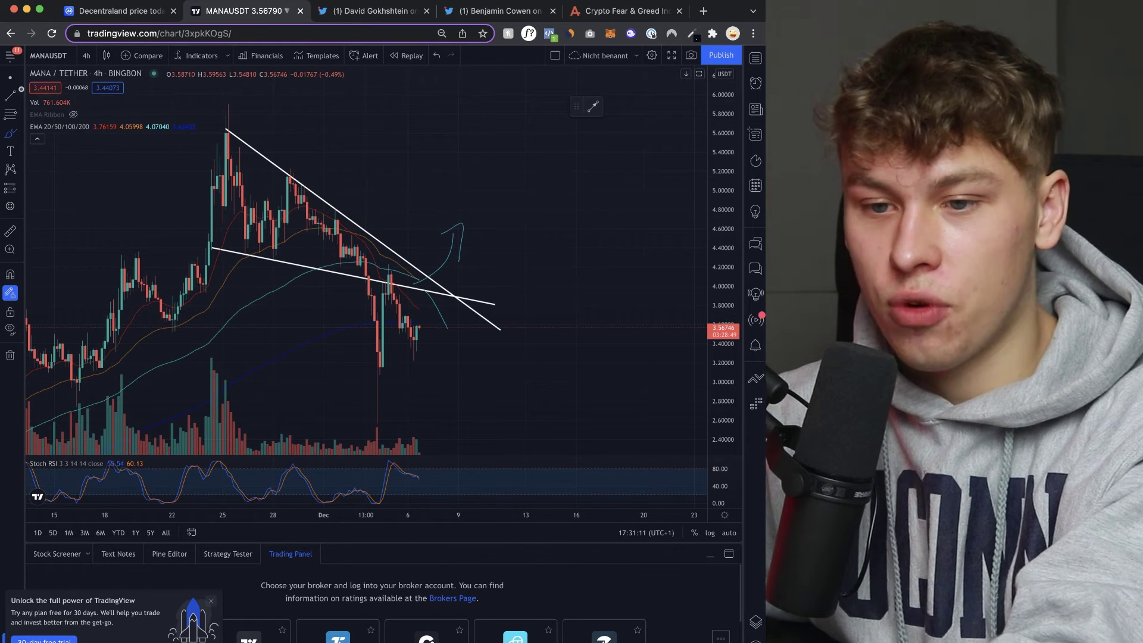
pyautogui.click(454, 231)
pyautogui.press('Delete')
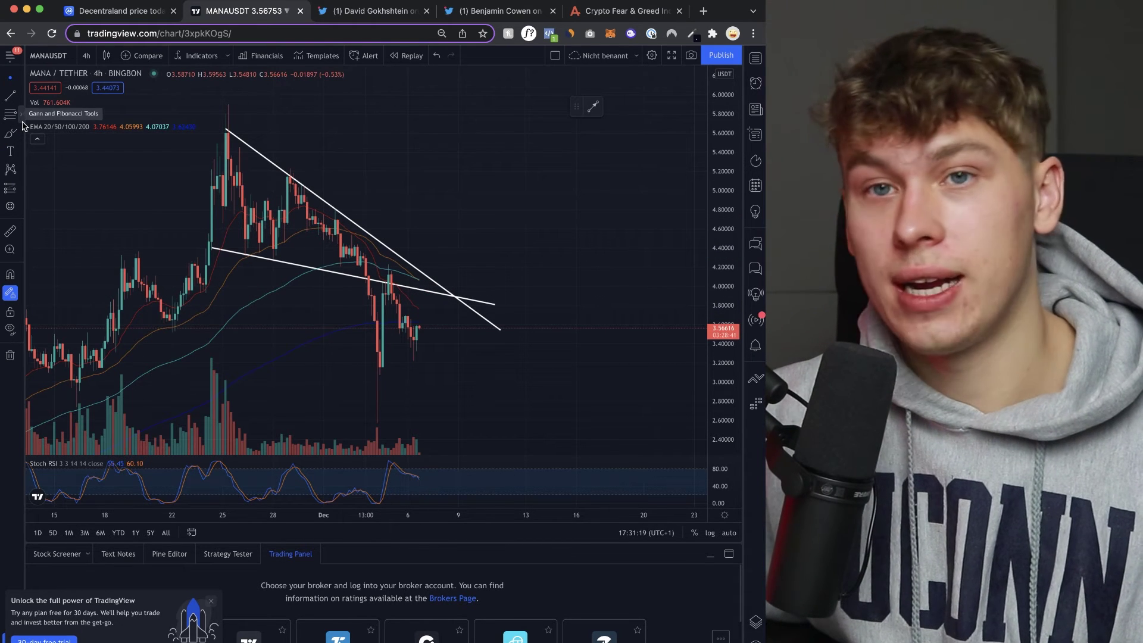
# Brush an ellipse around the candles touching the upper trendline, then delete it.
pyautogui.click(10, 132)
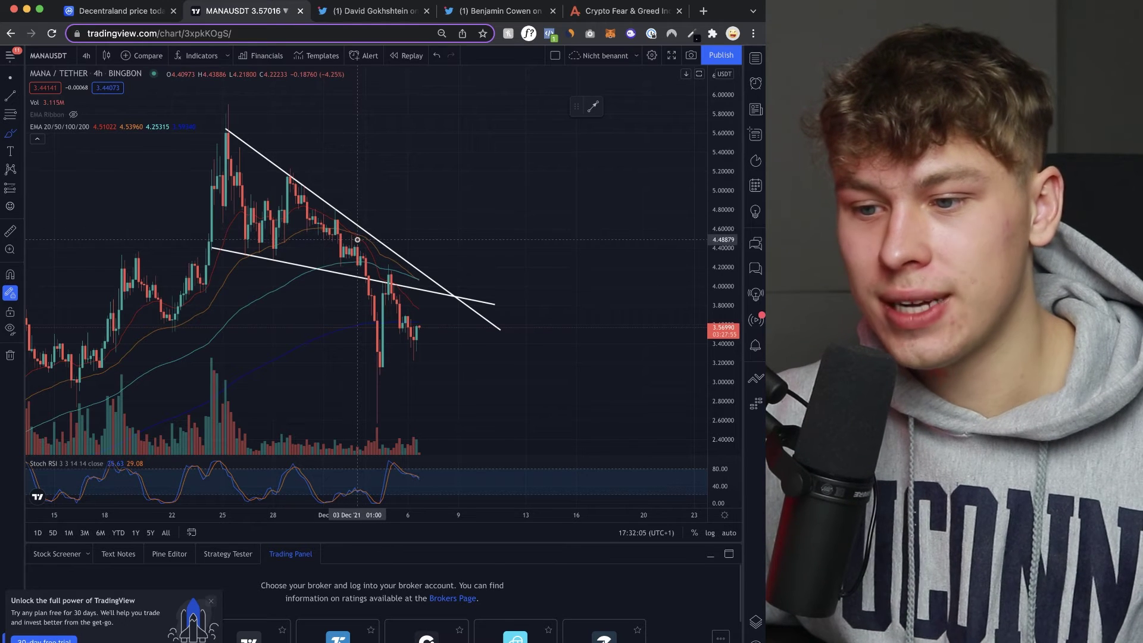
pyautogui.moveTo(59, 126)
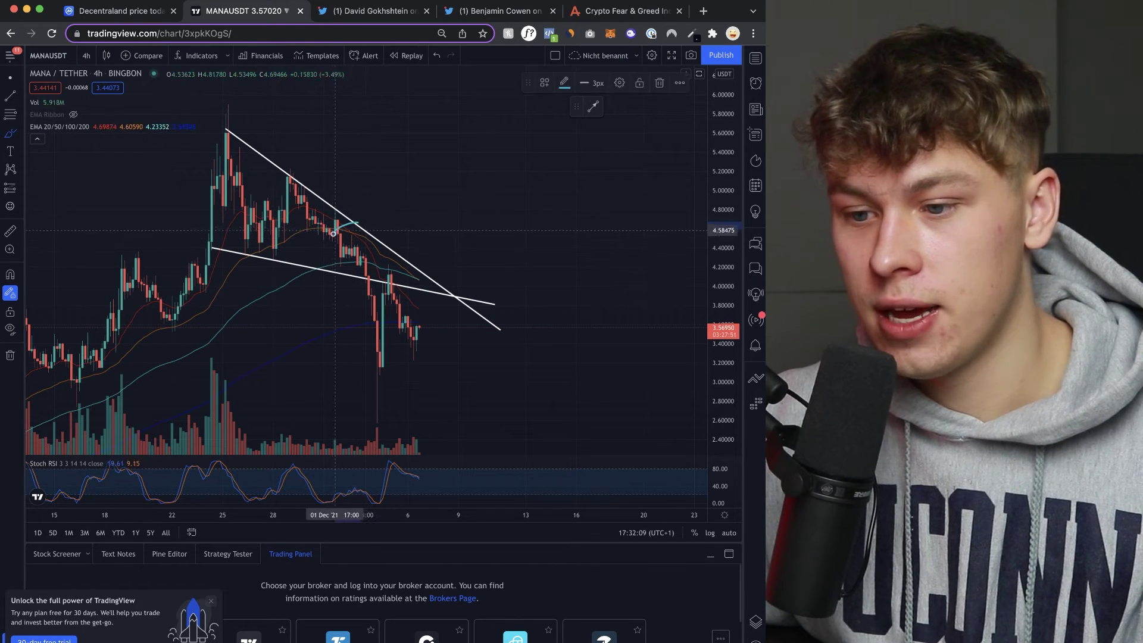
pyautogui.moveTo(338, 247); pyautogui.dragTo(366, 230)
pyautogui.scroll(1, 358, 226)
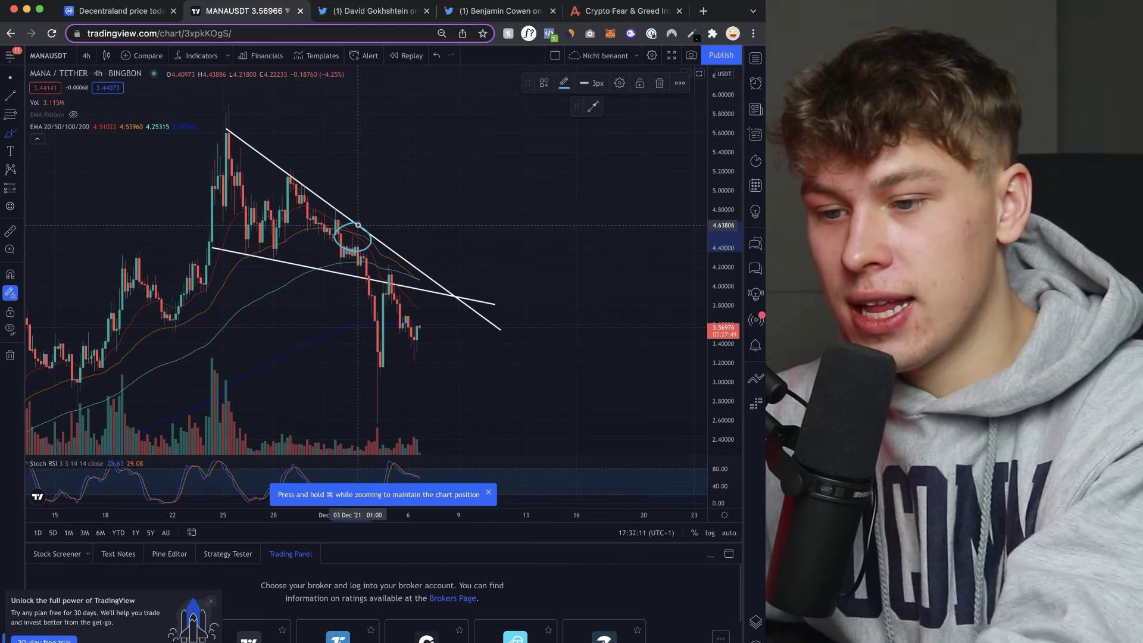
pyautogui.press('BackSpace')
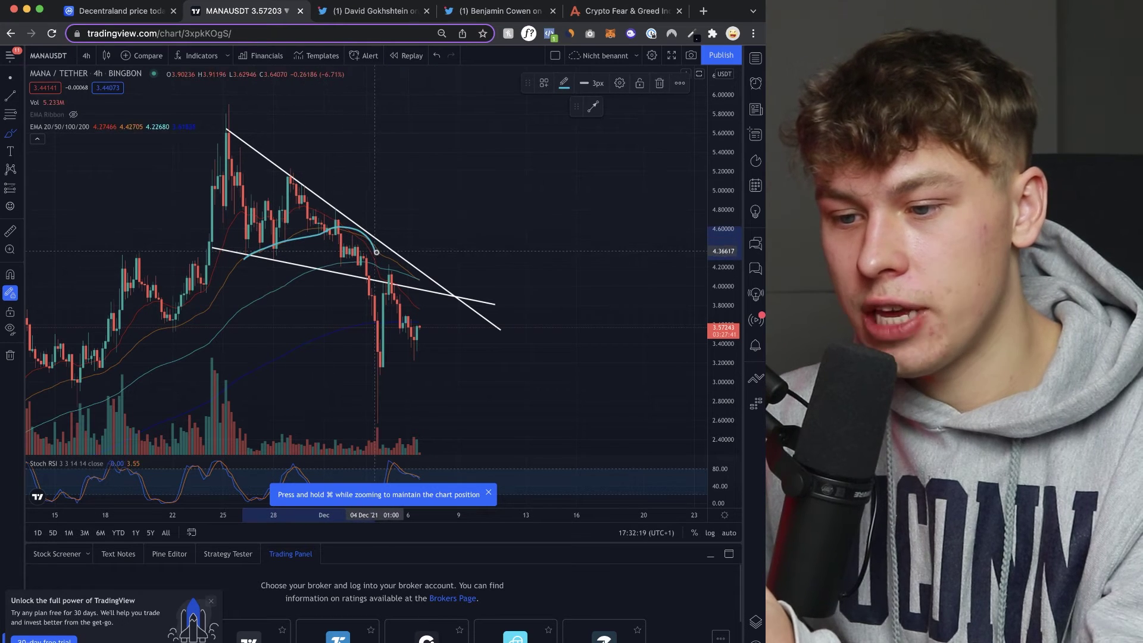
# Circle the four moving-average bounces, from the earliest up to the November high.
pyautogui.click(406, 272)
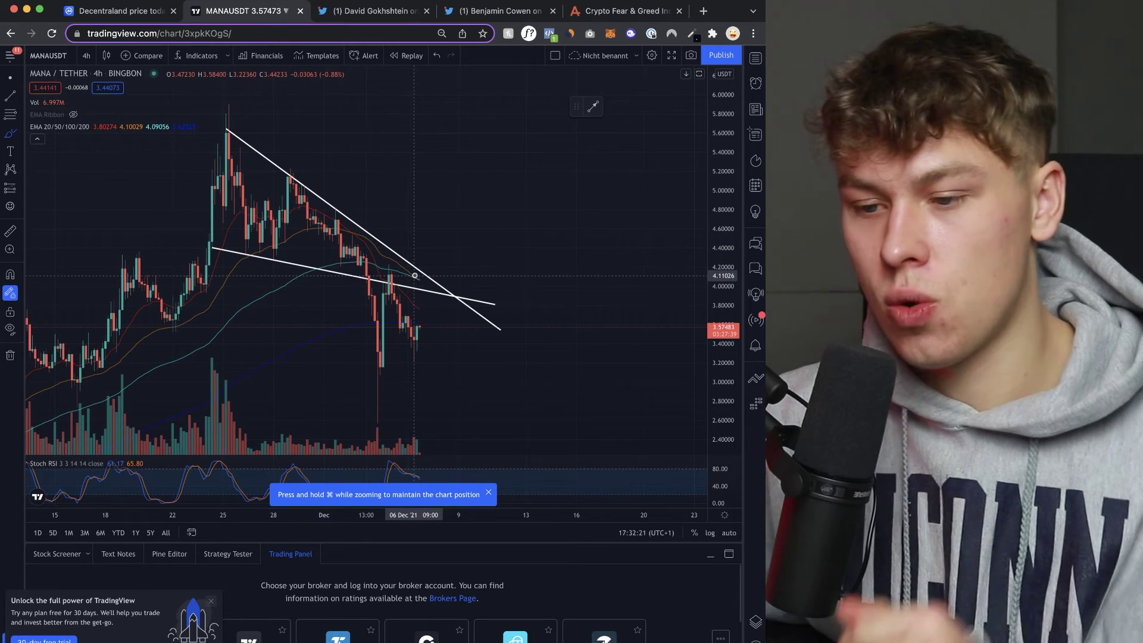
pyautogui.scroll(3, 378, 509)
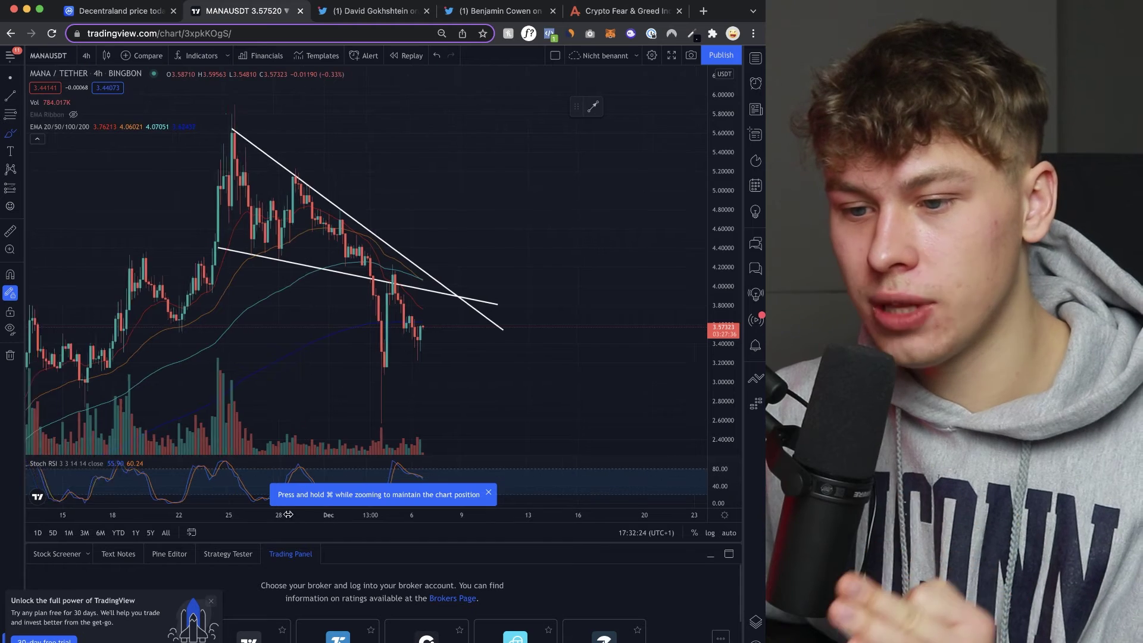
pyautogui.scroll(-2, 377, 509)
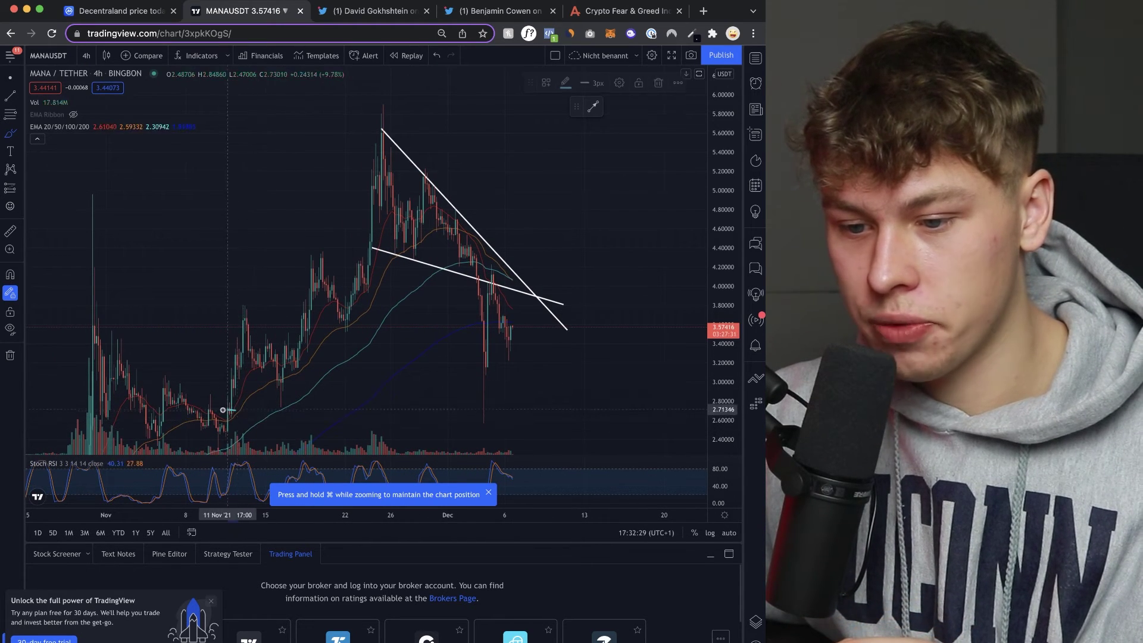
pyautogui.moveTo(237, 417); pyautogui.dragTo(237, 416)
pyautogui.moveTo(287, 366)
pyautogui.mouseDown()
pyautogui.moveTo(284, 387)
pyautogui.moveTo(291, 366)
pyautogui.mouseUp()
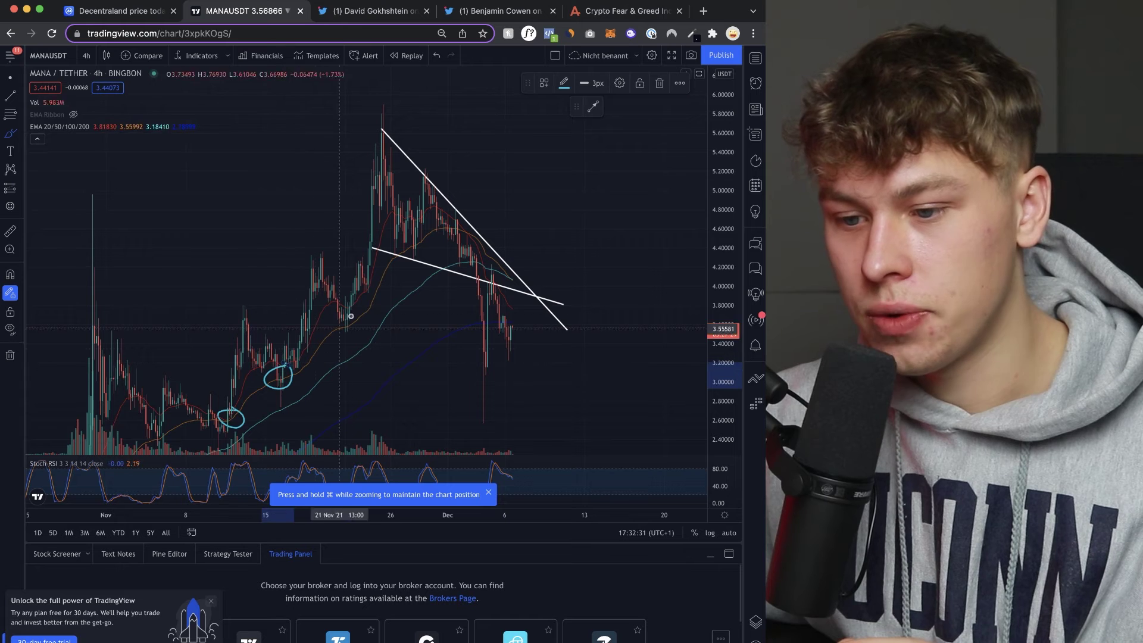
pyautogui.moveTo(357, 317); pyautogui.dragTo(350, 321)
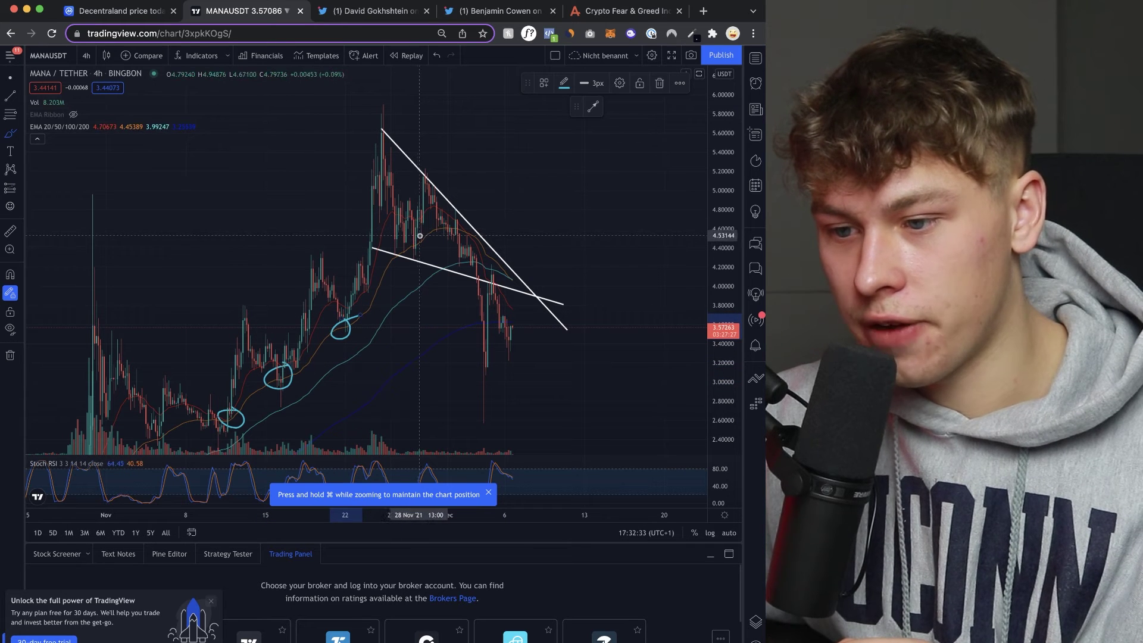
pyautogui.moveTo(418, 237); pyautogui.dragTo(462, 230)
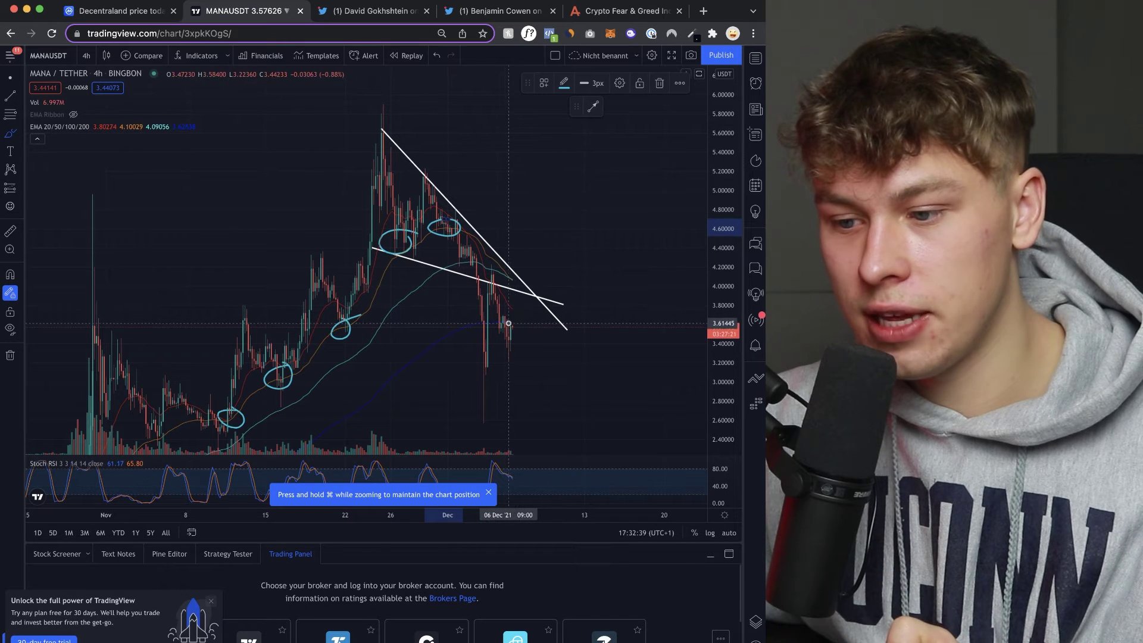
# Sketch a projected path with an upward arrow near the breakout, then undo all three strokes.
pyautogui.moveTo(513, 325); pyautogui.dragTo(587, 305)
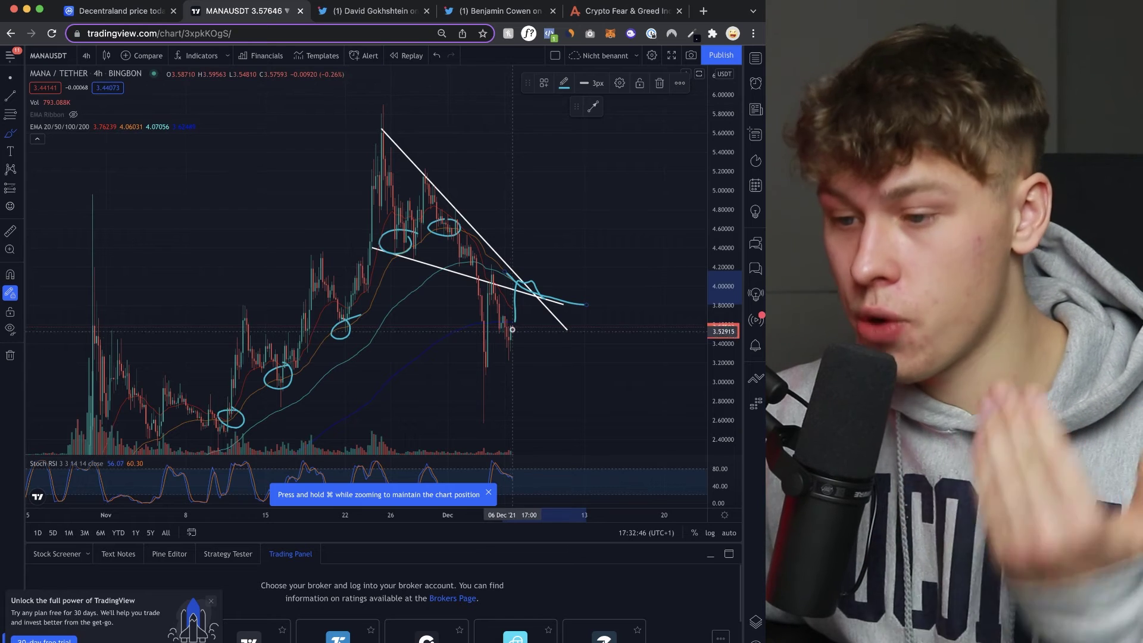
pyautogui.moveTo(542, 304); pyautogui.dragTo(597, 286)
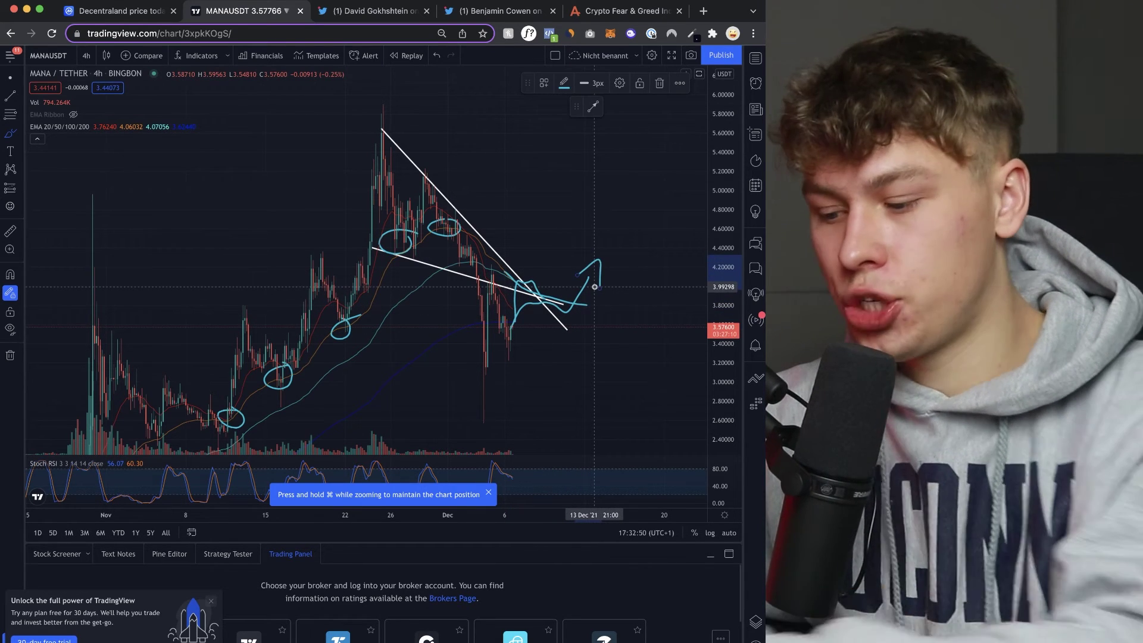
pyautogui.hotkey('ctrl', 'z')
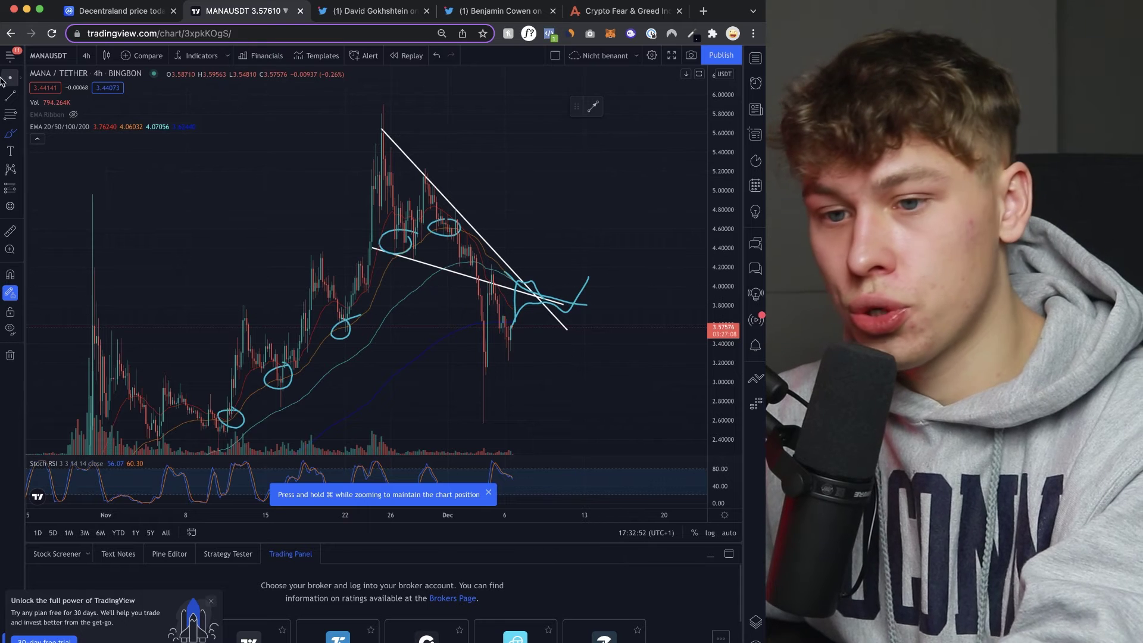
pyautogui.hotkey('ctrl', 'z')
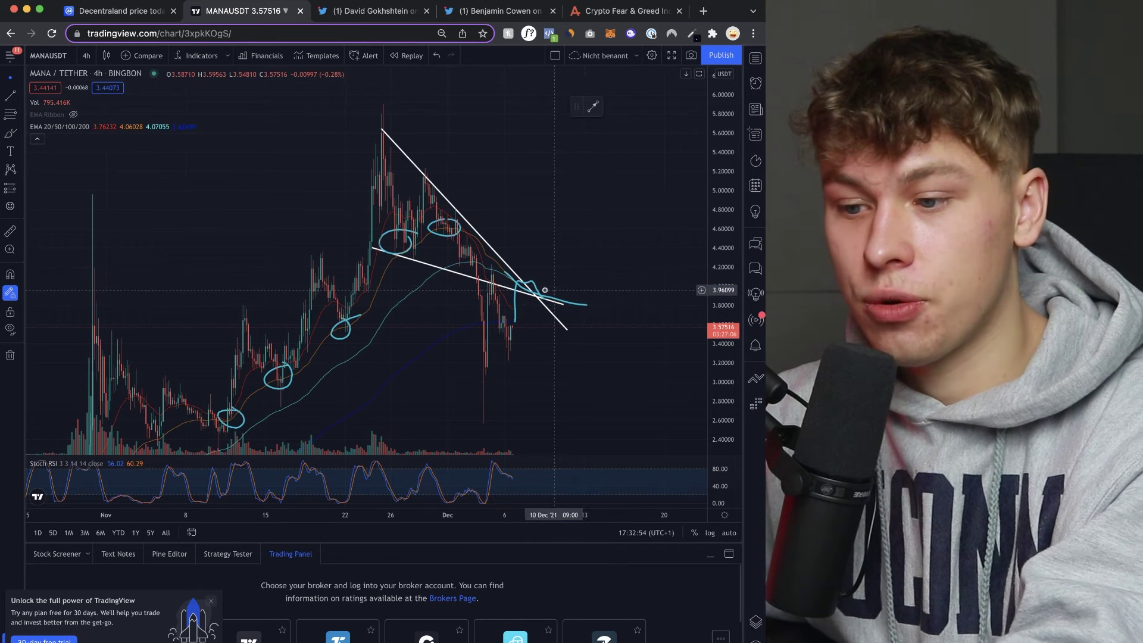
pyautogui.hotkey('ctrl', 'z')
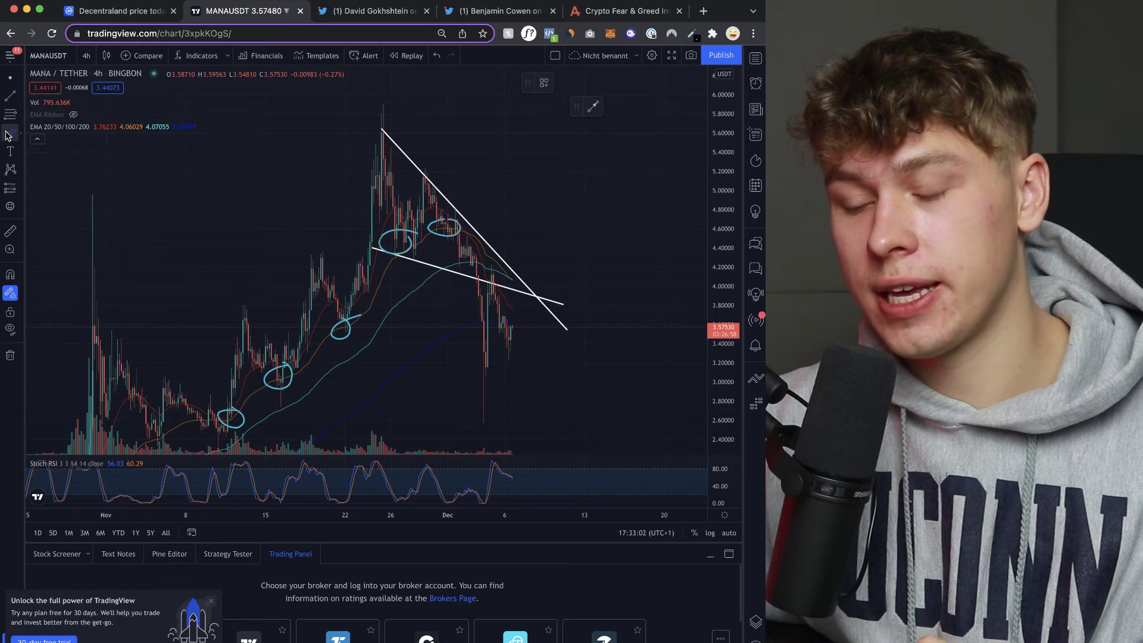
# Brush a dip-and-rebound path right of the last candles, past the wedge apex.
pyautogui.click(9, 133)
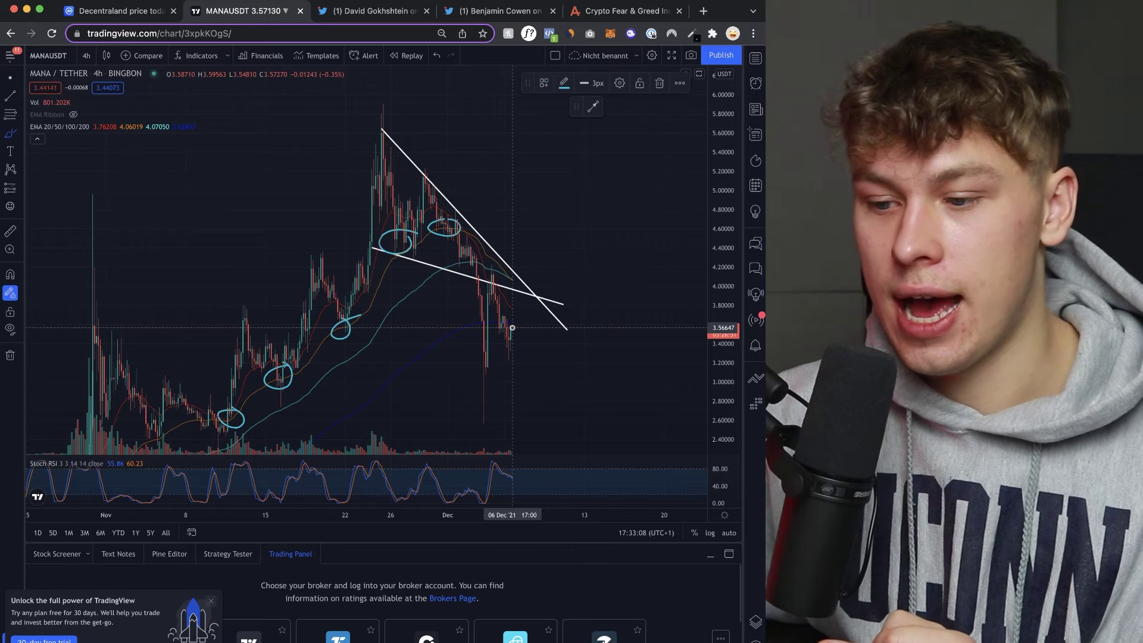
pyautogui.moveTo(514, 328)
pyautogui.mouseDown()
pyautogui.moveTo(524, 309)
pyautogui.moveTo(563, 326)
pyautogui.moveTo(587, 291)
pyautogui.mouseUp()
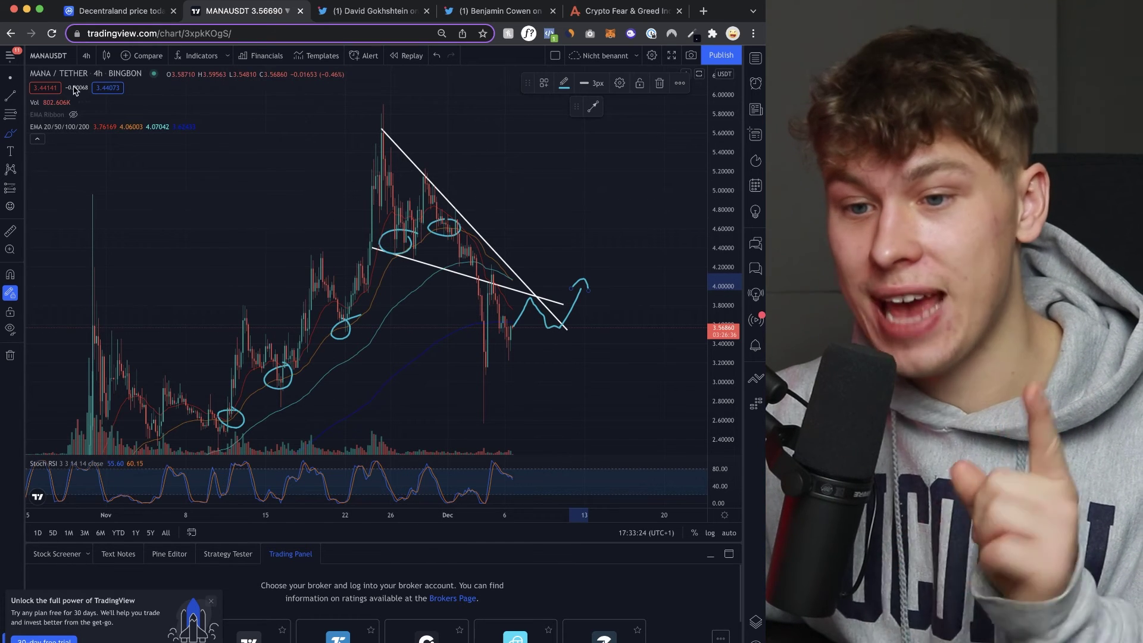
# Draw a Fib retracement from the 5.91 November high to the 2.57 low, then rescale and pan to frame it.
pyautogui.click(10, 117)
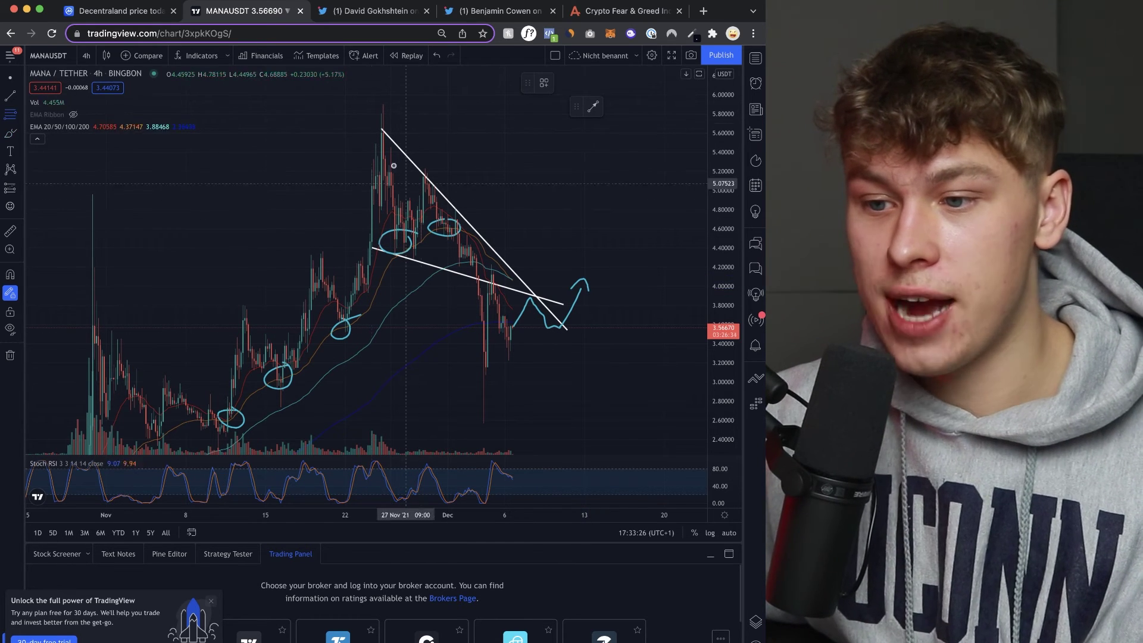
pyautogui.click(384, 103)
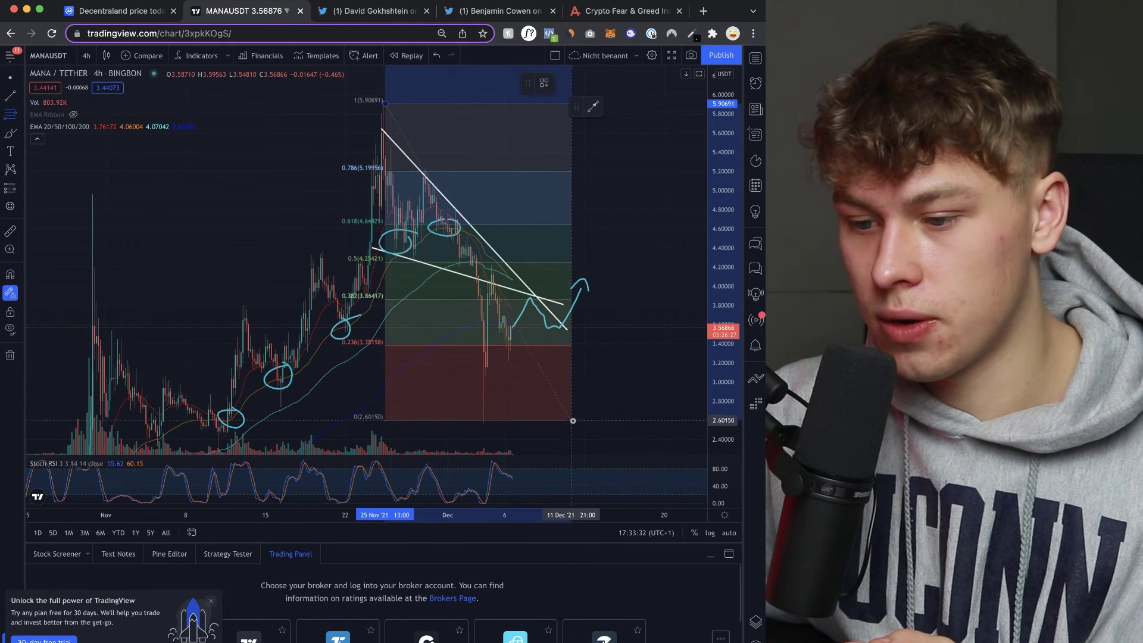
pyautogui.click(580, 421)
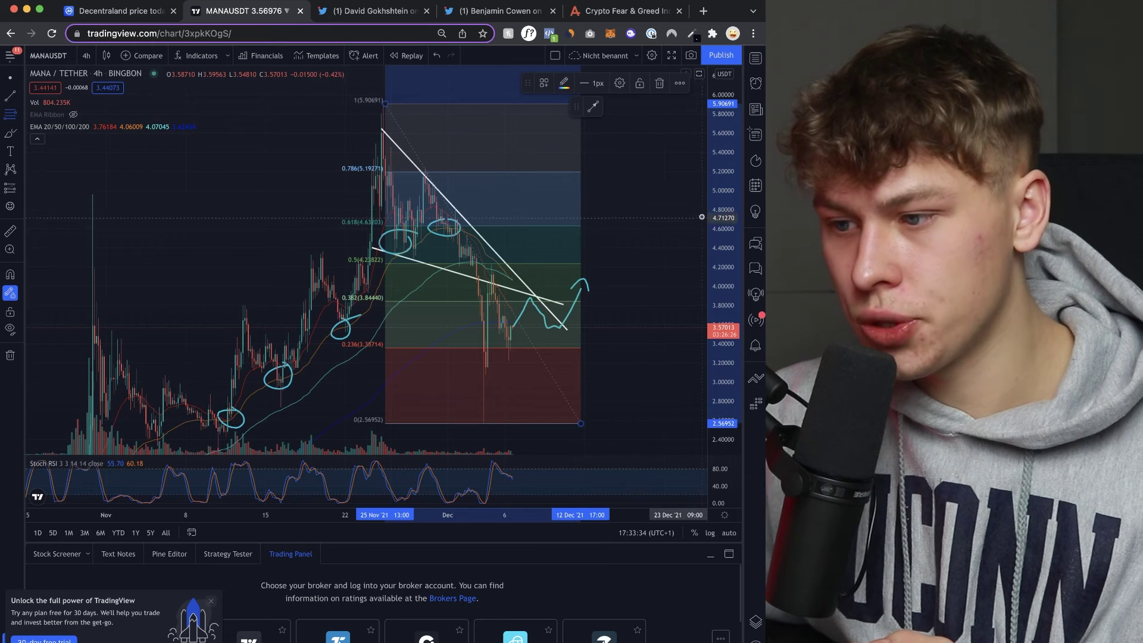
pyautogui.moveTo(730, 165); pyautogui.dragTo(730, 241)
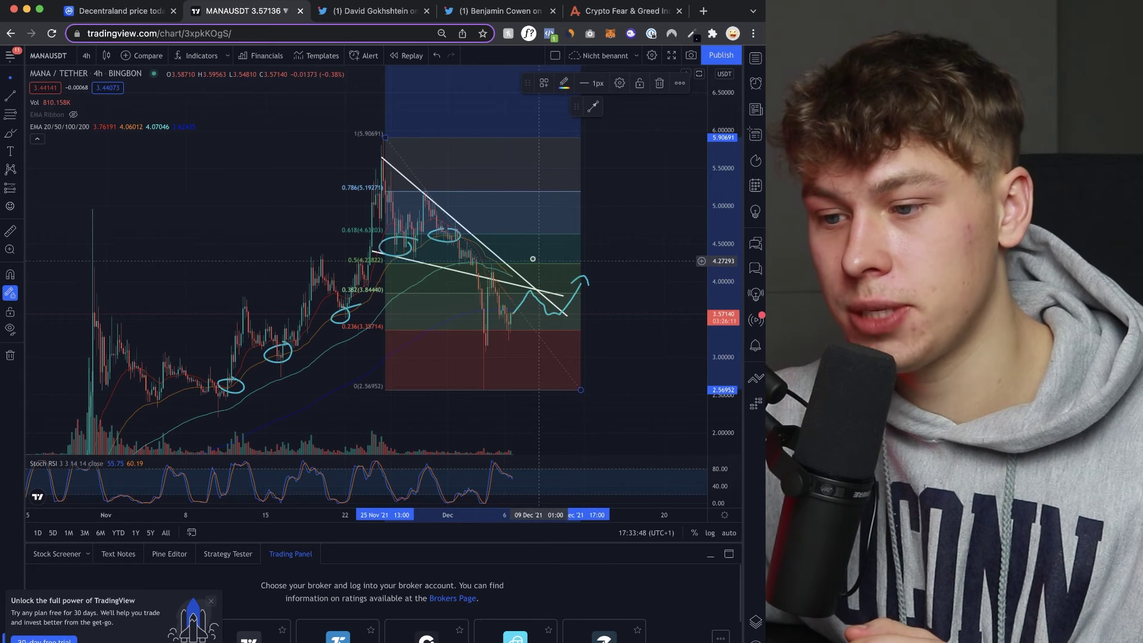
pyautogui.moveTo(533, 259); pyautogui.dragTo(538, 281)
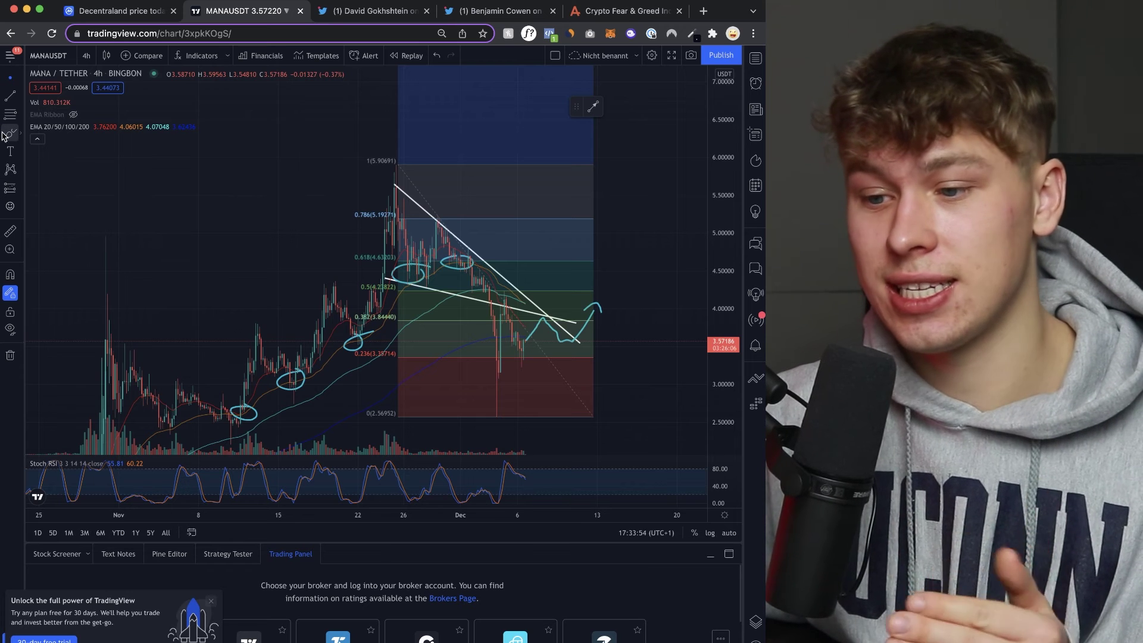
# Brush a circle at the 0.618 target near 4.5 and a circled '1' beside the projection.
pyautogui.click(6, 134)
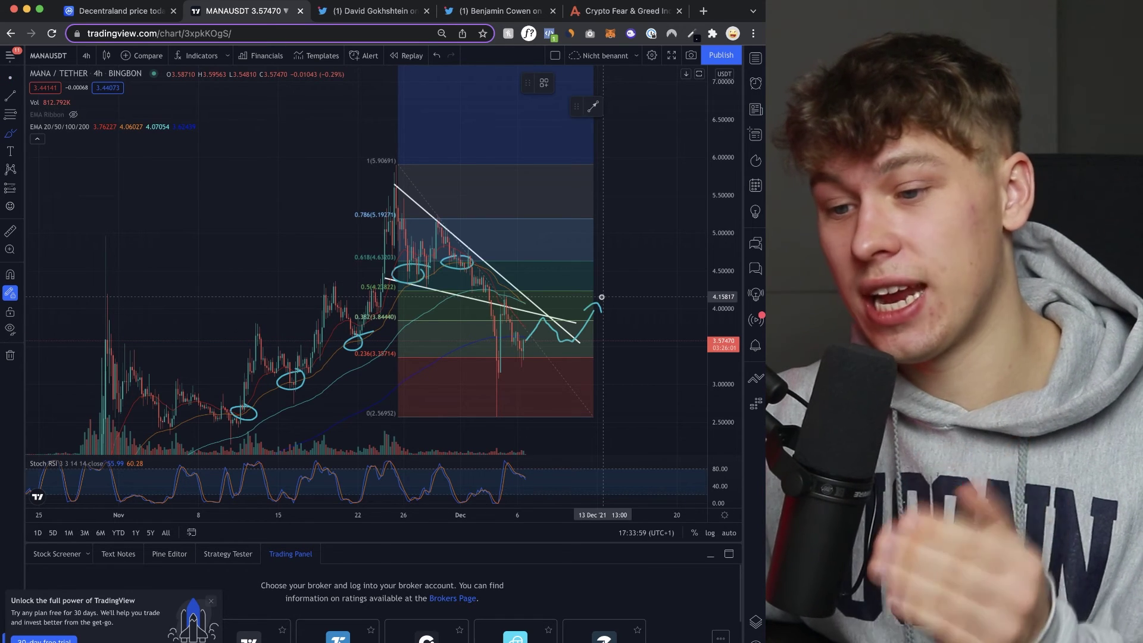
pyautogui.moveTo(584, 268); pyautogui.dragTo(580, 261)
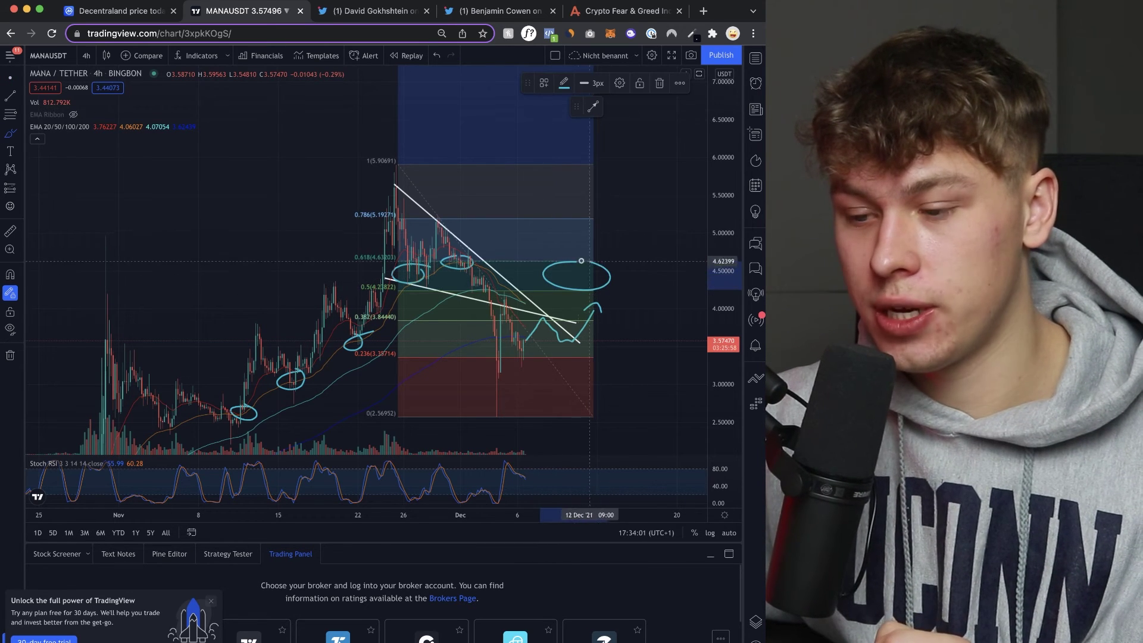
pyautogui.moveTo(599, 333)
pyautogui.mouseDown()
pyautogui.moveTo(613, 339)
pyautogui.moveTo(610, 319)
pyautogui.mouseUp()
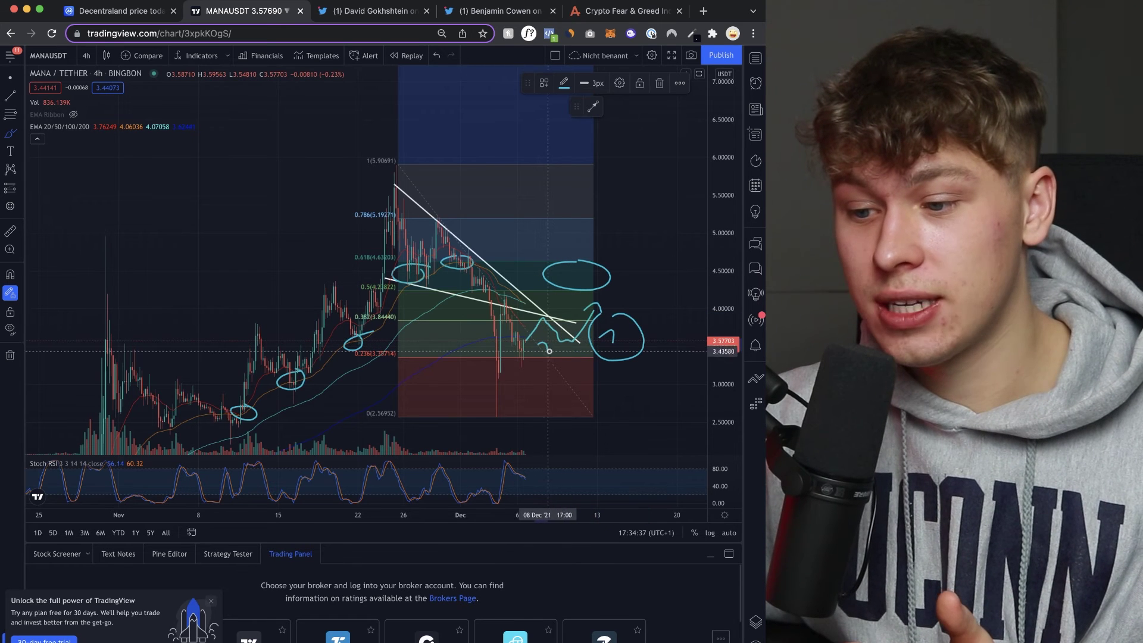
# Extend the projected stroke downward and brush a horizontal line just above the 0.236 level.
pyautogui.moveTo(589, 359); pyautogui.dragTo(615, 375)
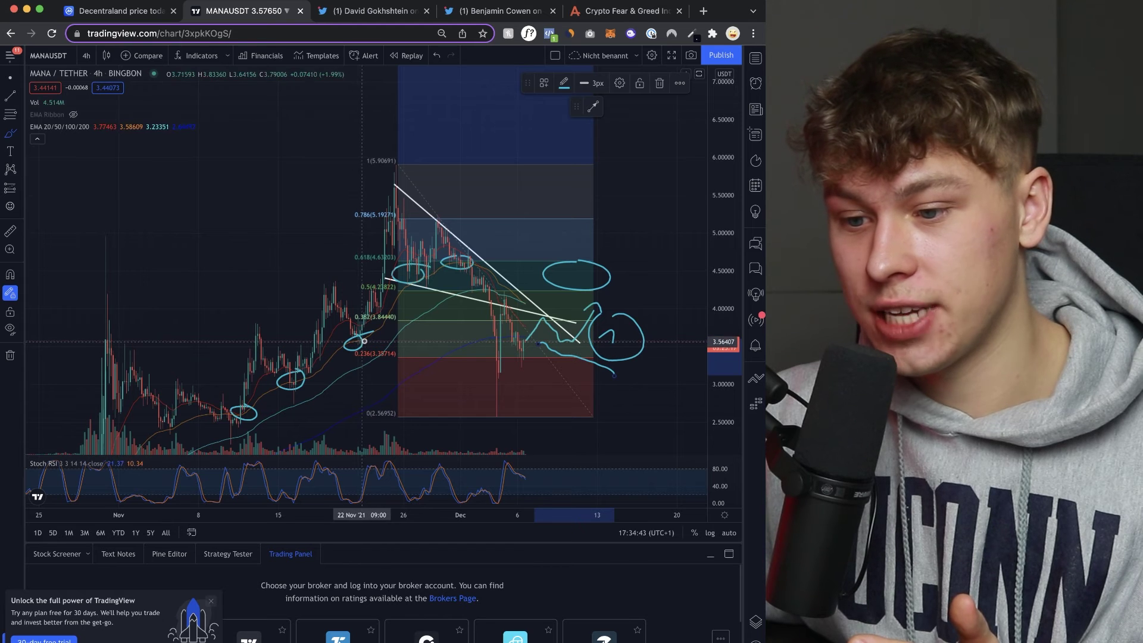
pyautogui.moveTo(343, 342); pyautogui.dragTo(642, 340)
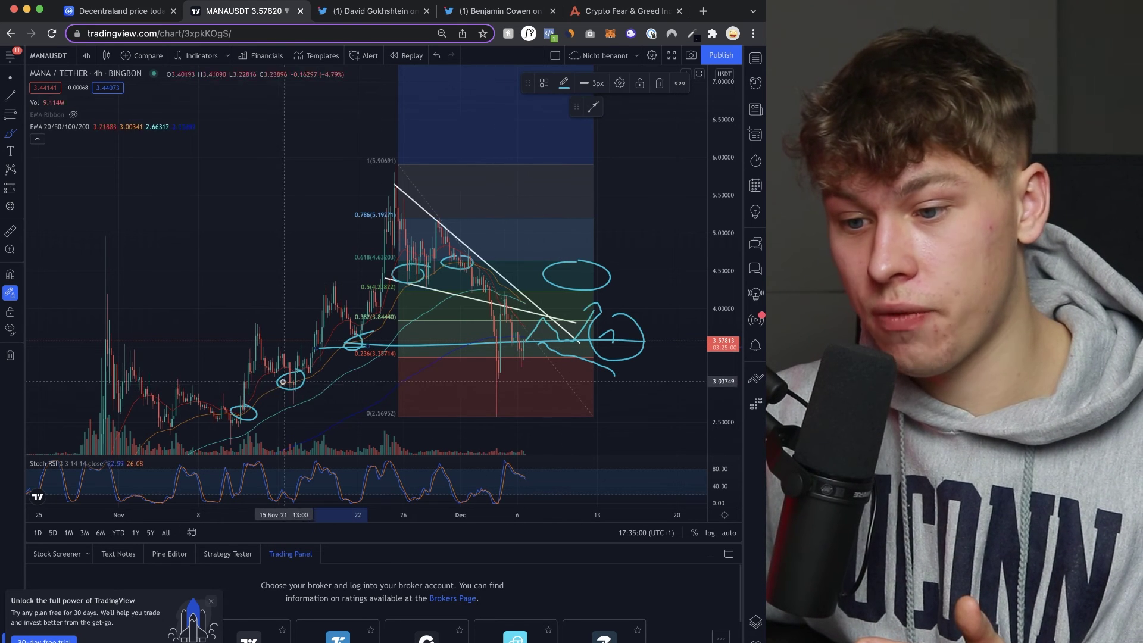
# Draw a short support line near 3.0 under the early-November lows.
pyautogui.click(242, 390)
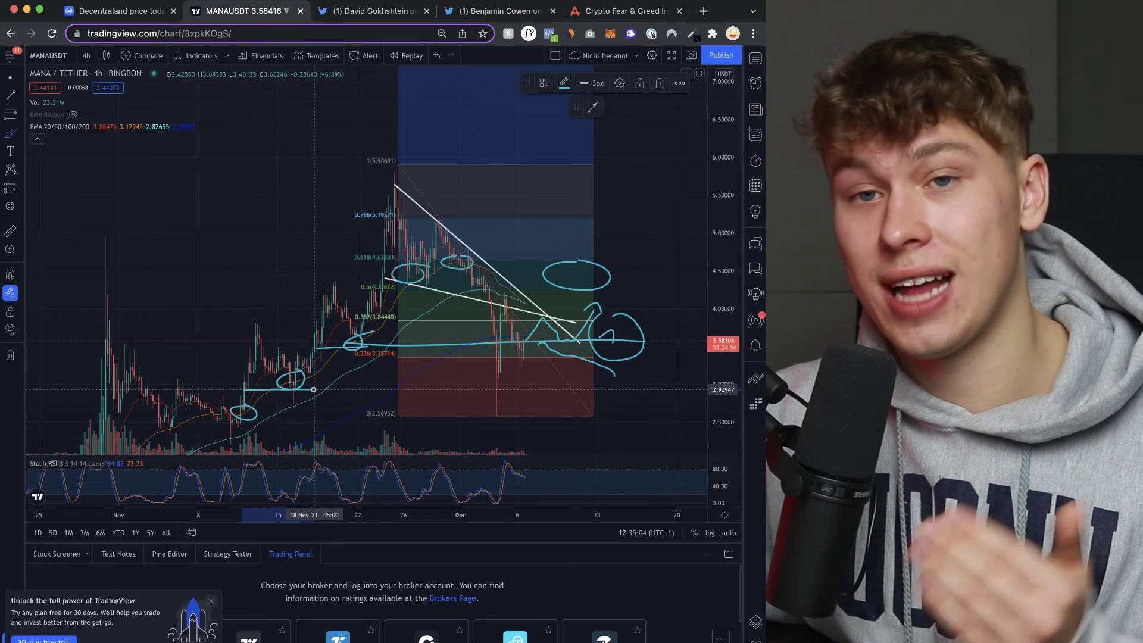
pyautogui.click(315, 390)
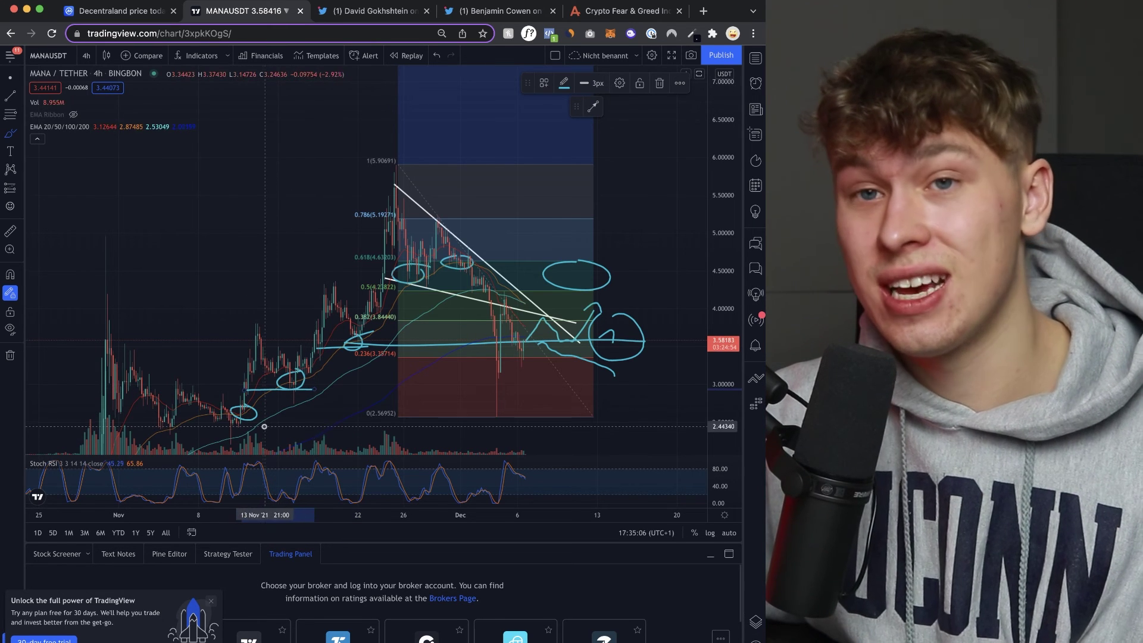